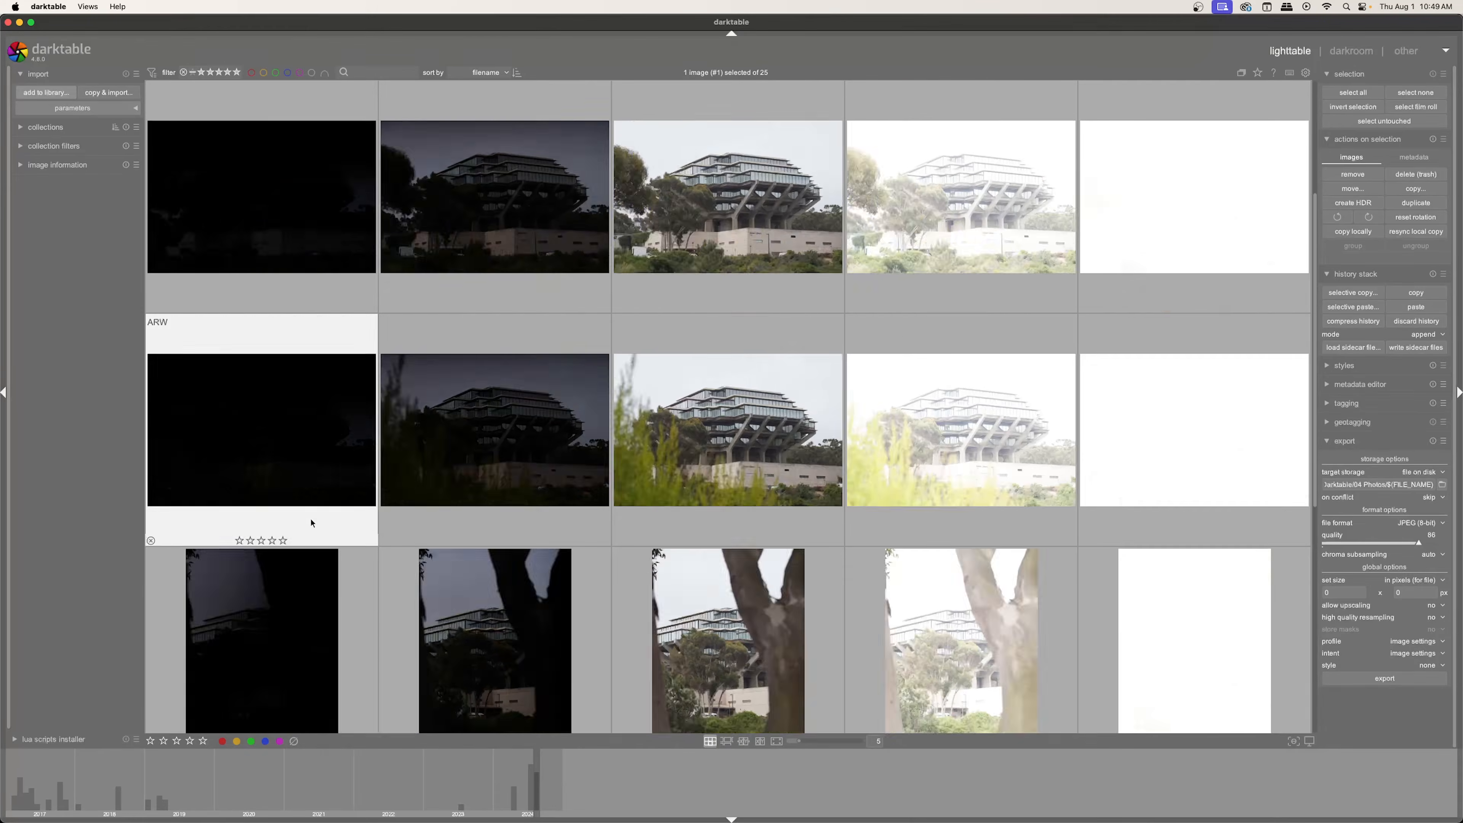
Step: Select the five bracketed landscape shots of the library building in the second row and merge them into an HDR image
scroll(311, 523, down, 1)
scroll(311, 523, up, 1)
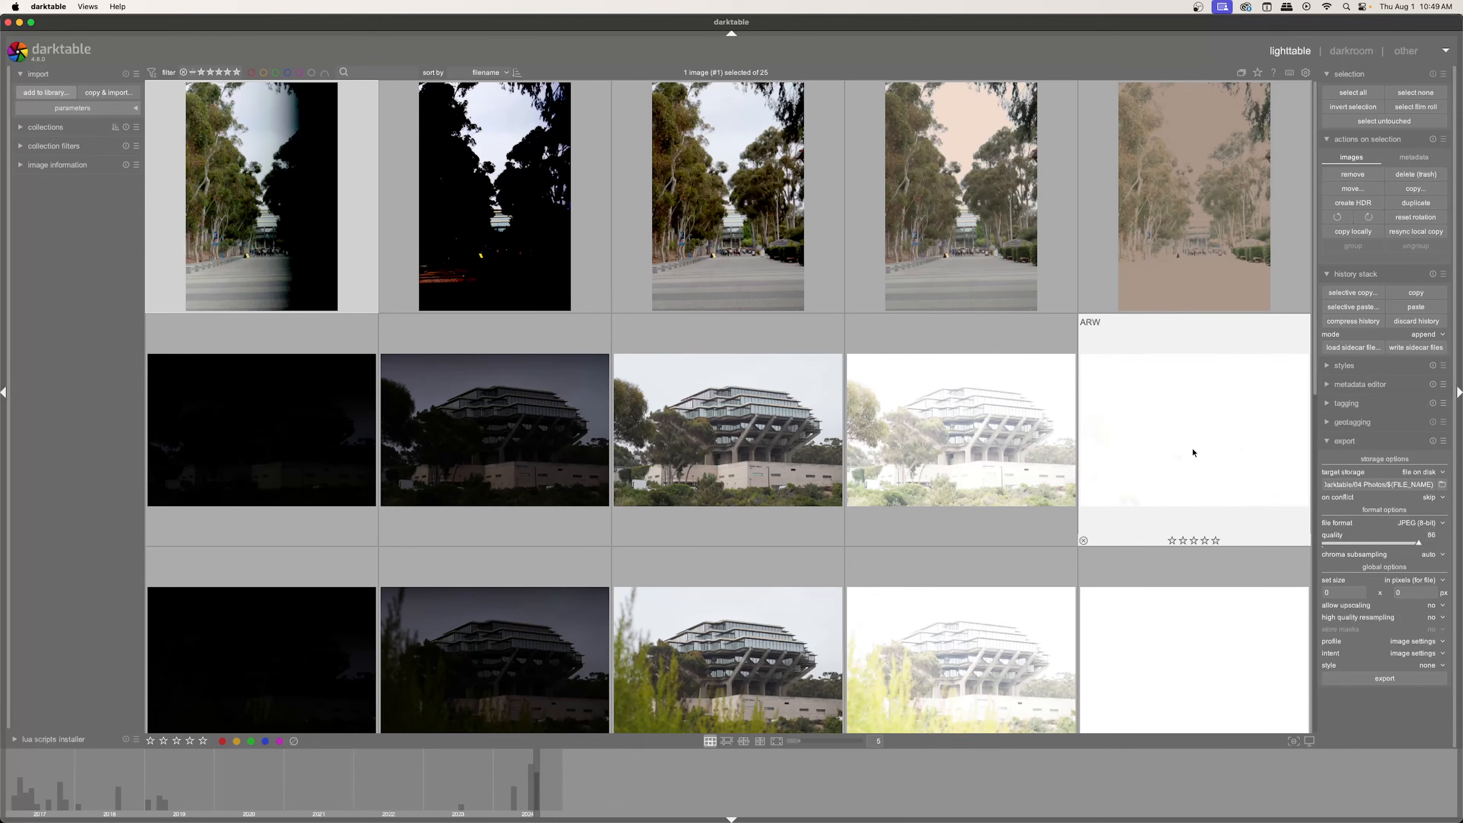
click(259, 457)
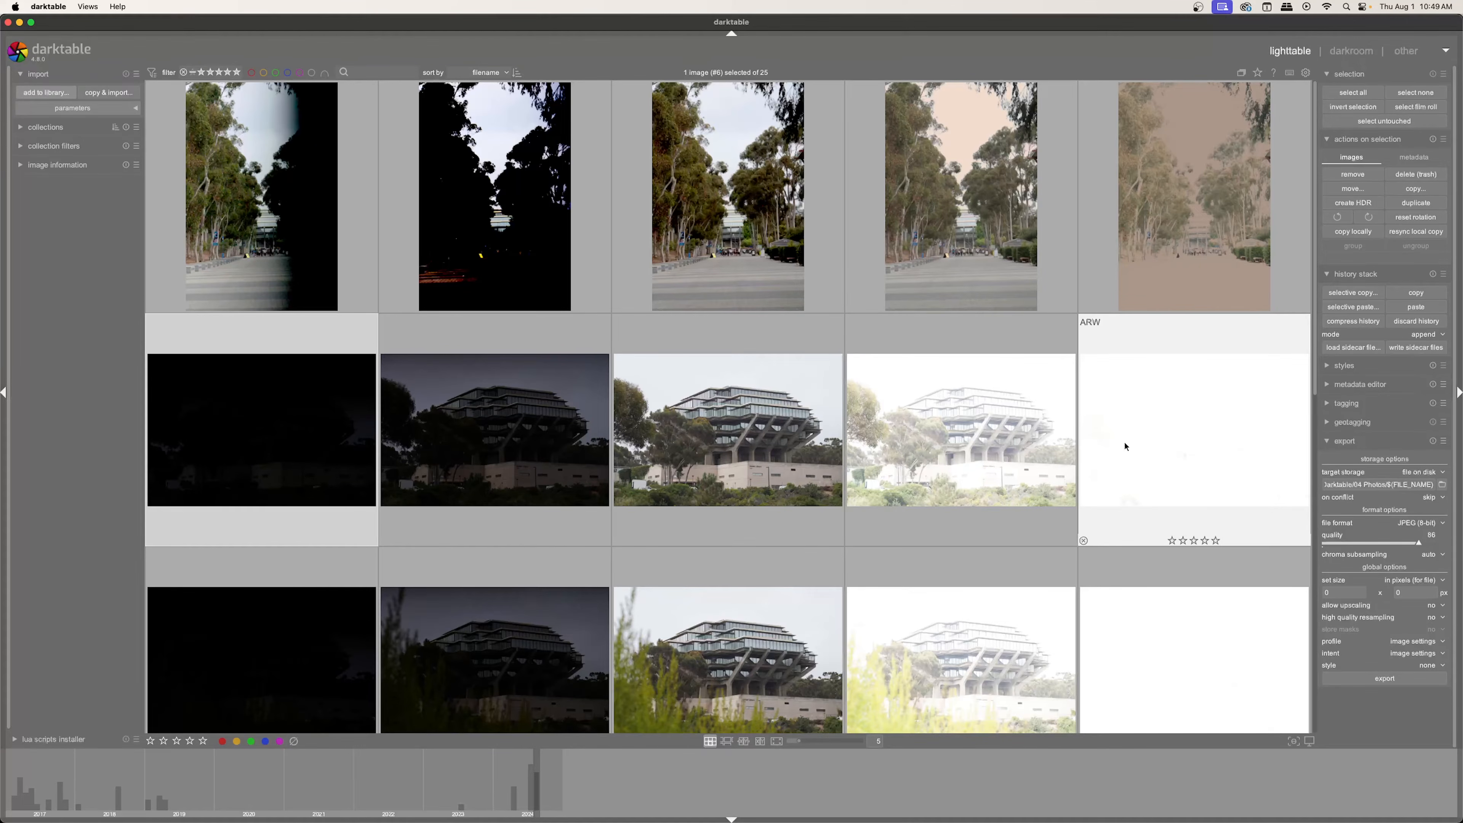
shift+click(1145, 440)
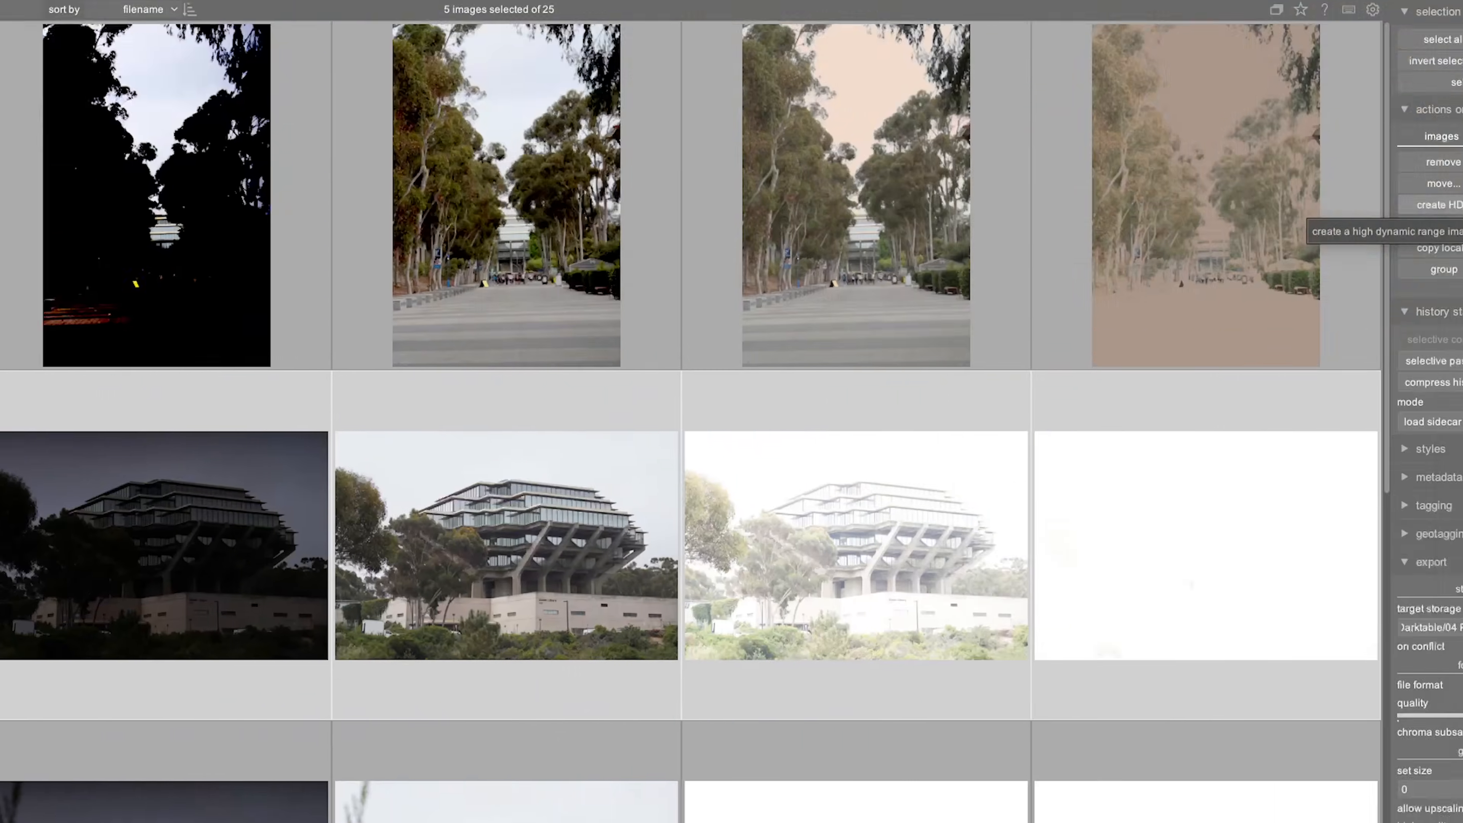
click(1299, 282)
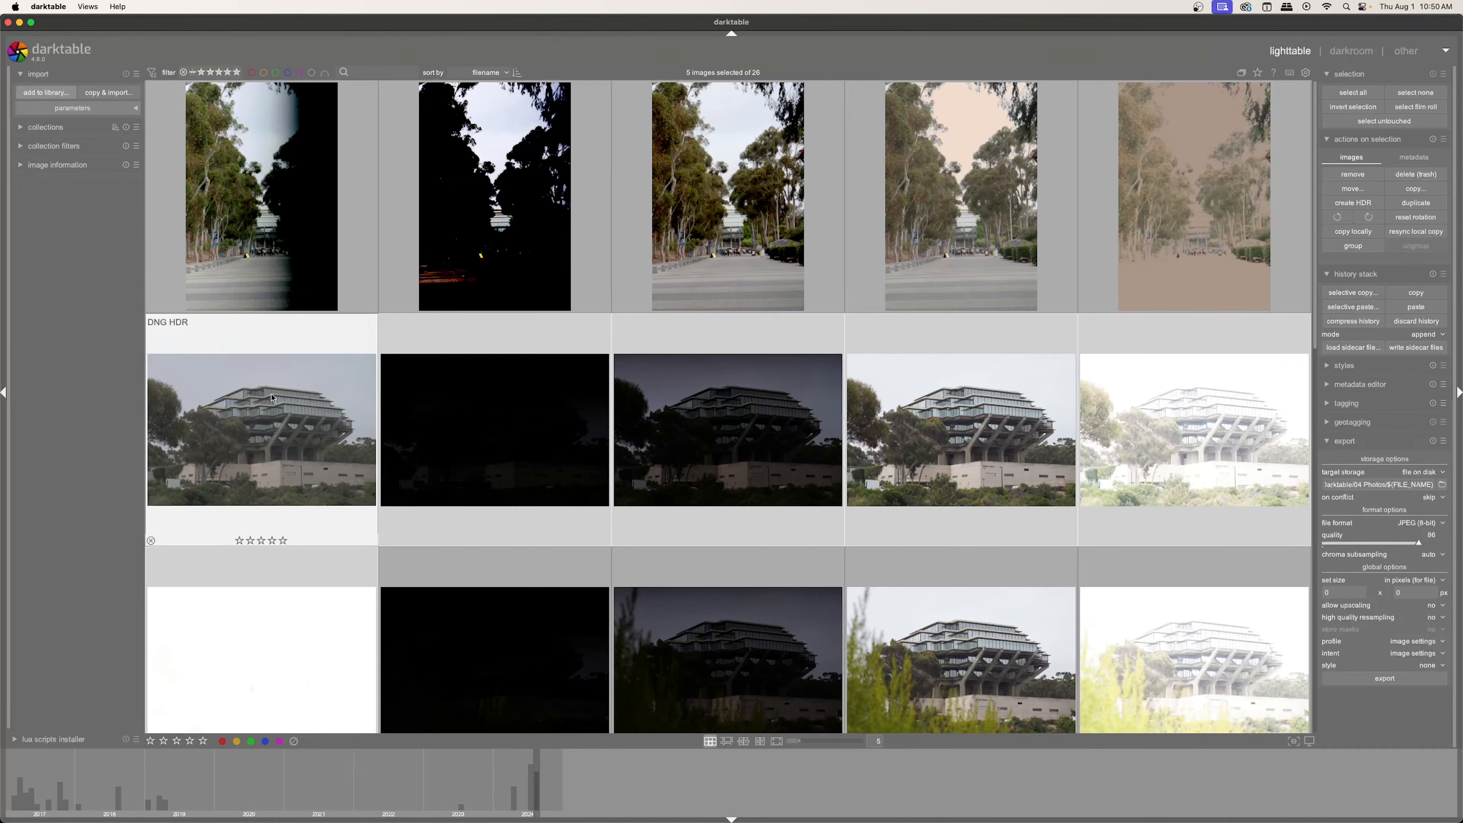
Step: Compare the merged HDR DNG with the middle-exposure ARW in the darkroom, ending on the HDR image
double_click(226, 428)
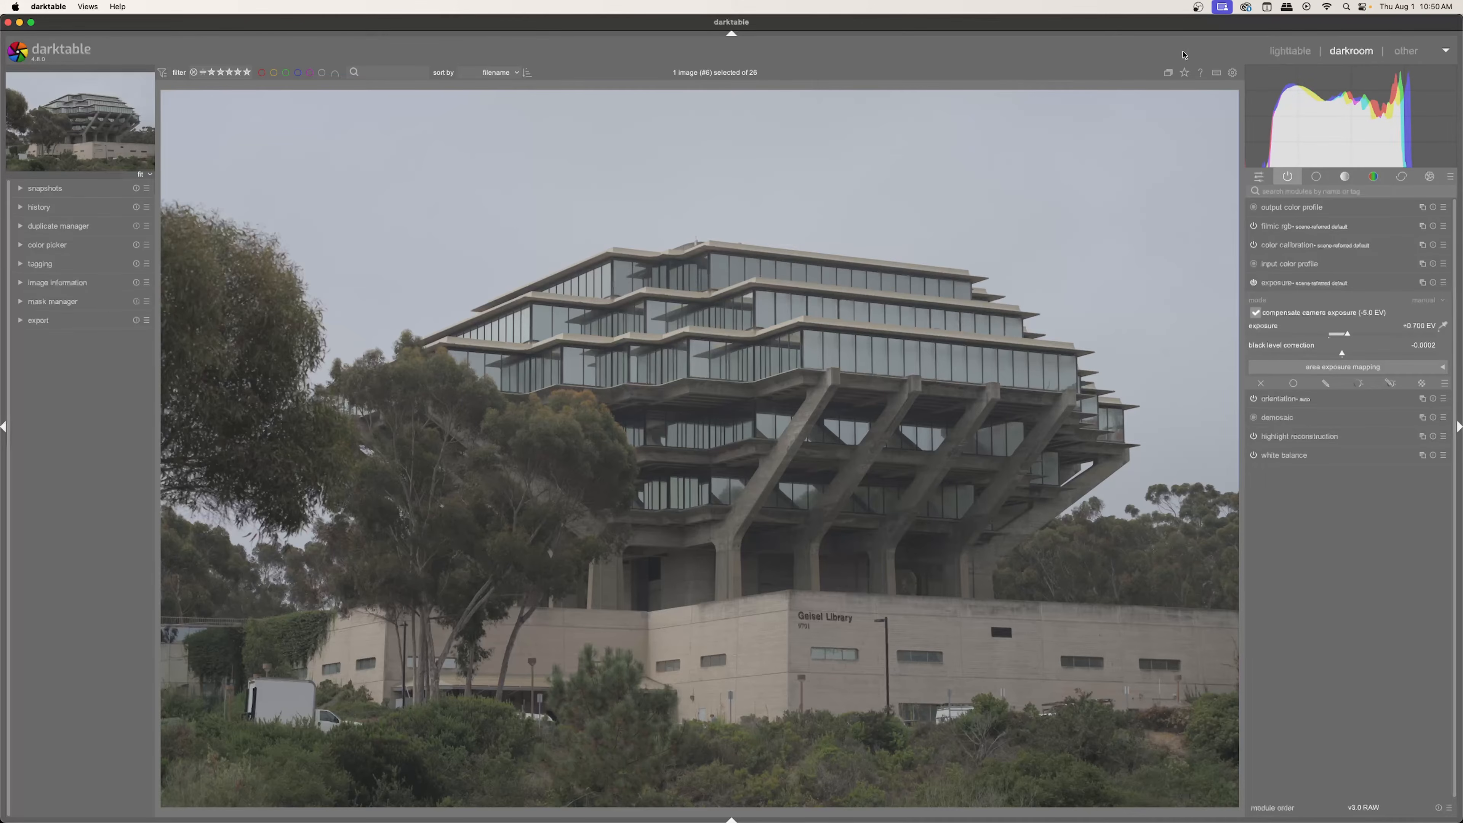
click(1291, 50)
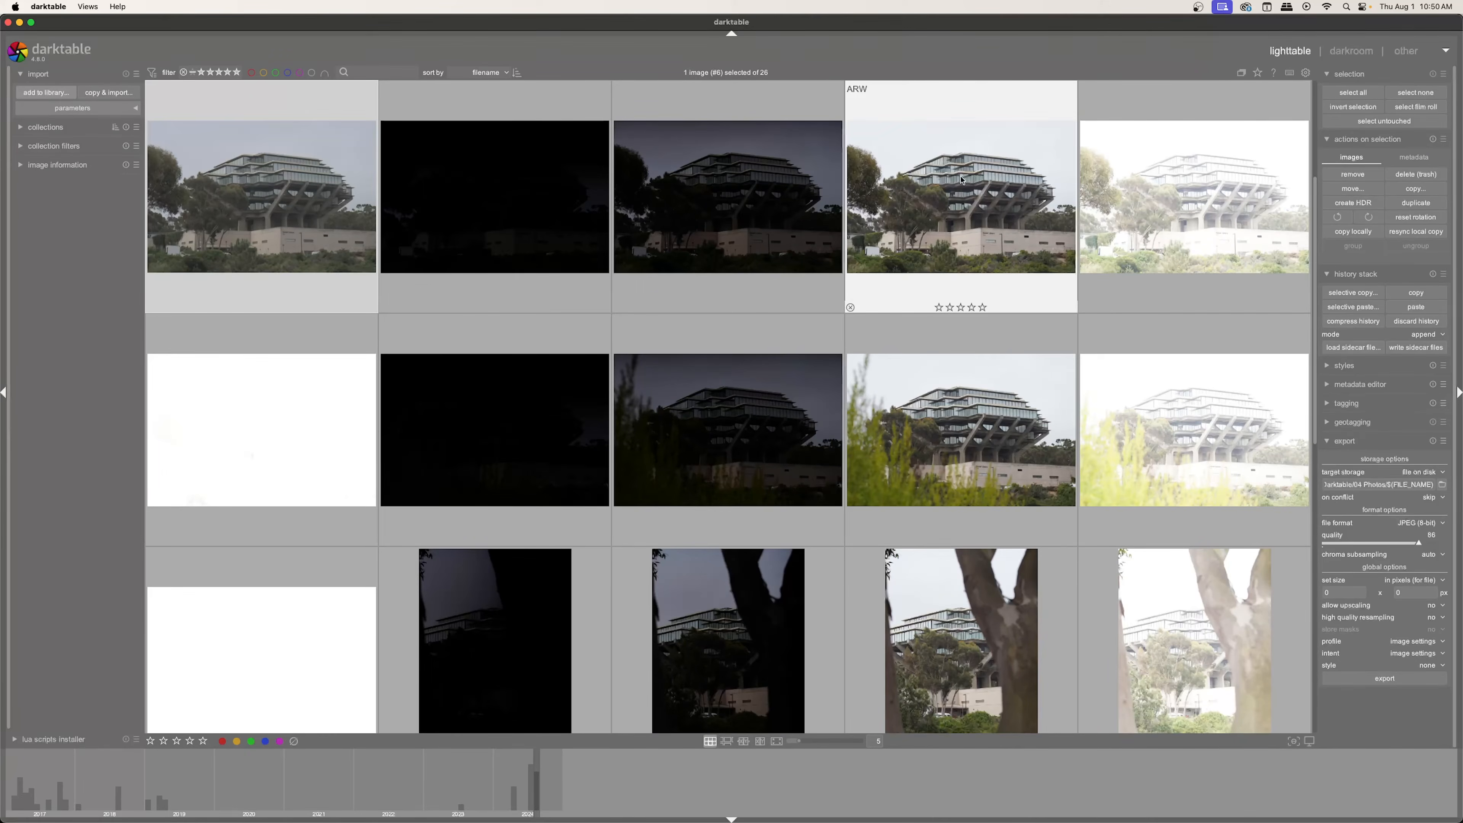
double_click(987, 184)
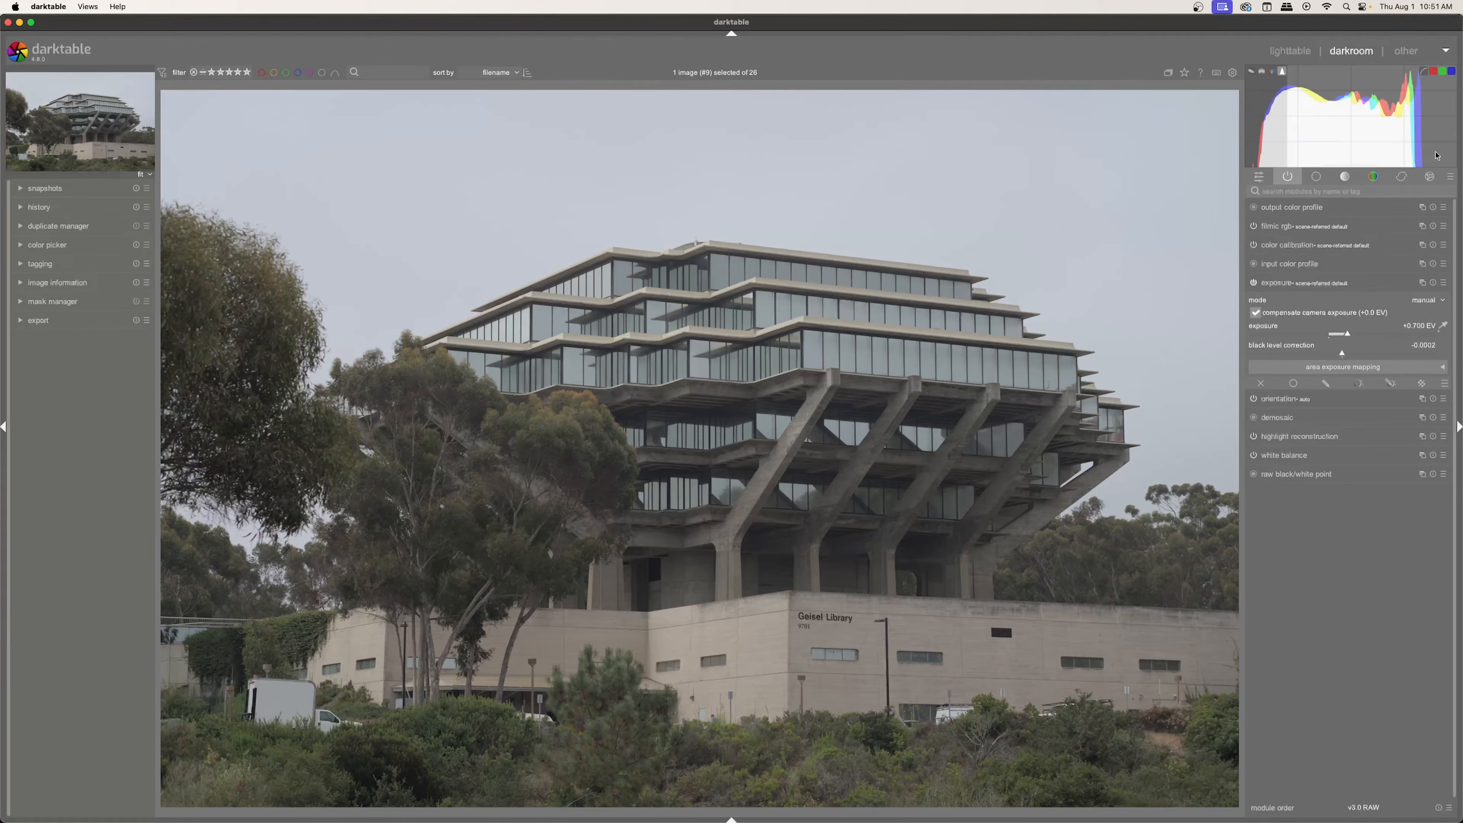
click(1291, 51)
double_click(323, 230)
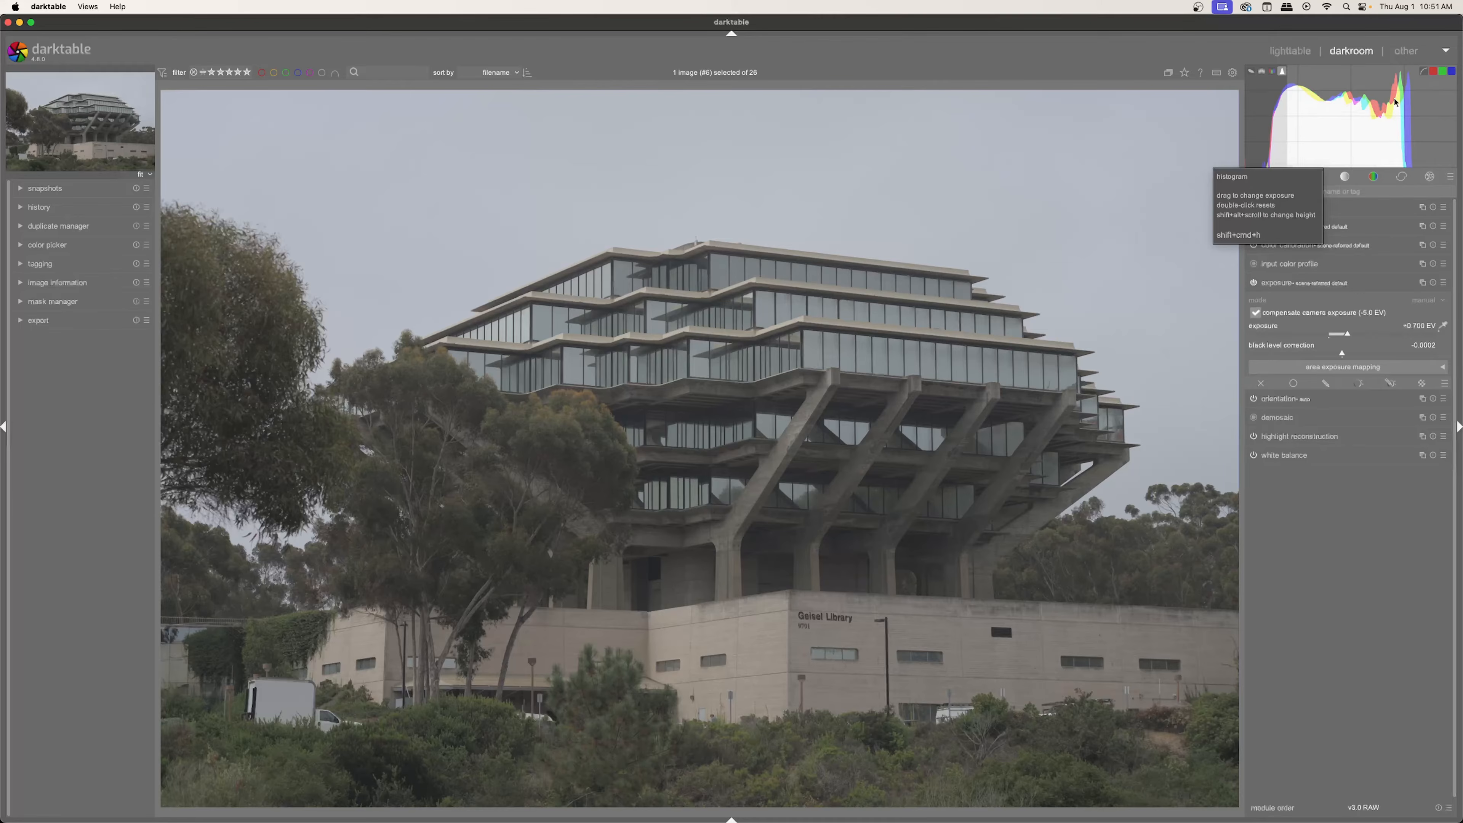
Step: Set the HDR image's exposure to about +1.110 EV and its black level correction to about +0.0003
scroll(1266, 159, down, 5)
scroll(1265, 158, up, 5)
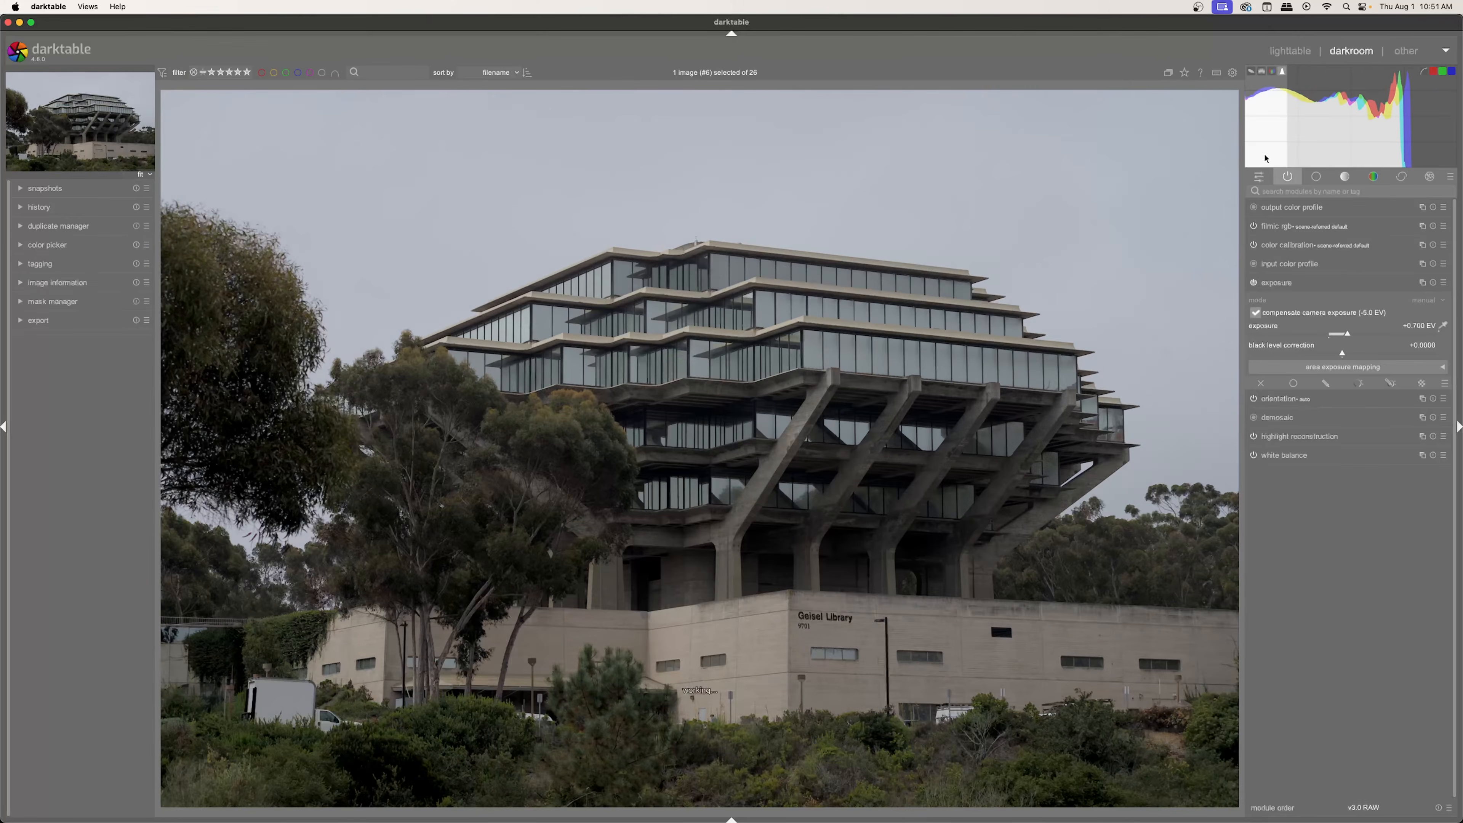
scroll(1265, 158, up, 3)
scroll(1266, 158, down, 3)
scroll(1370, 150, up, 2)
drag(1369, 150, 1417, 158)
drag(1269, 158, 1268, 158)
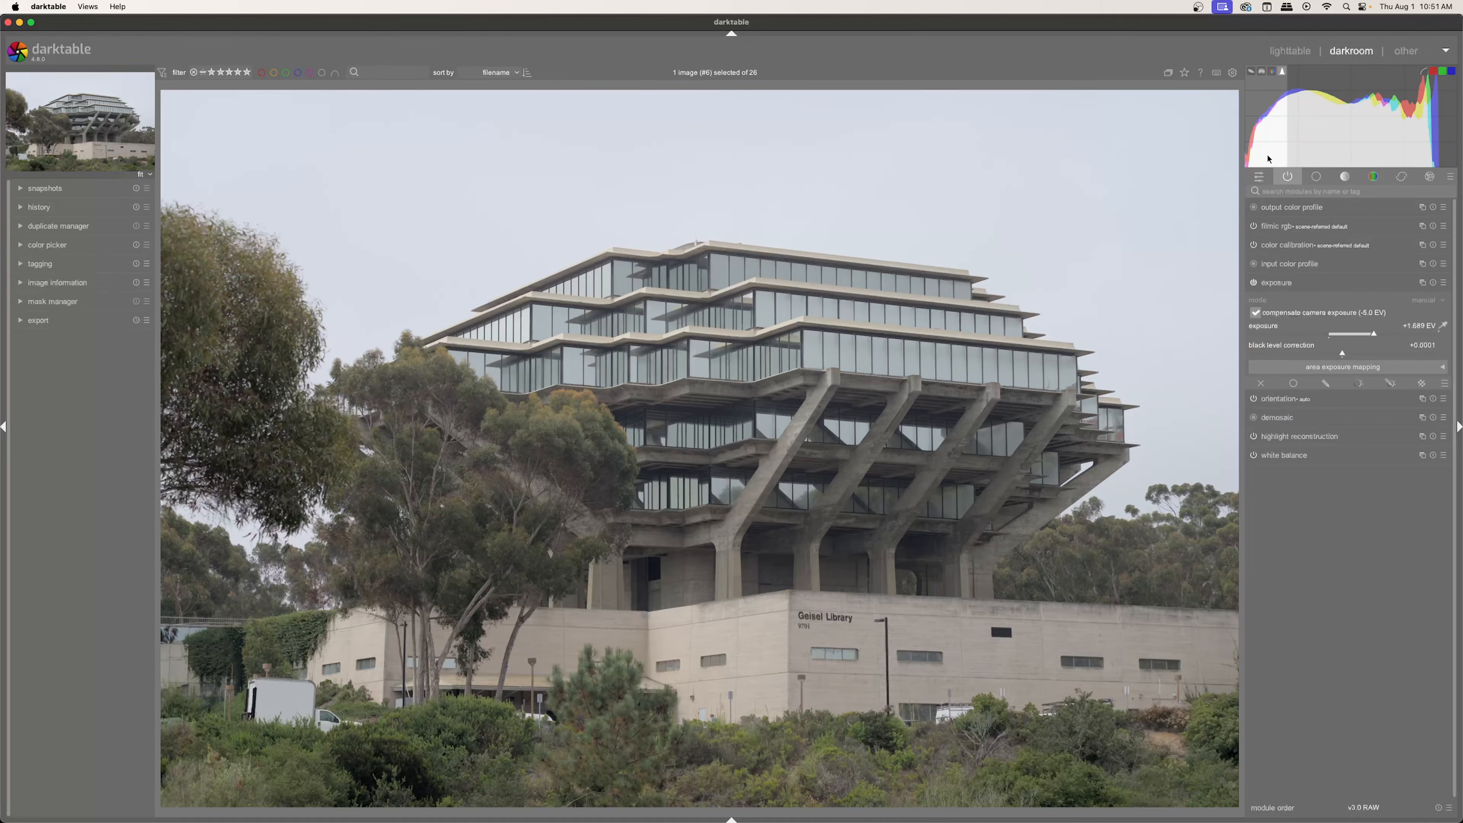
scroll(1270, 159, up, 1)
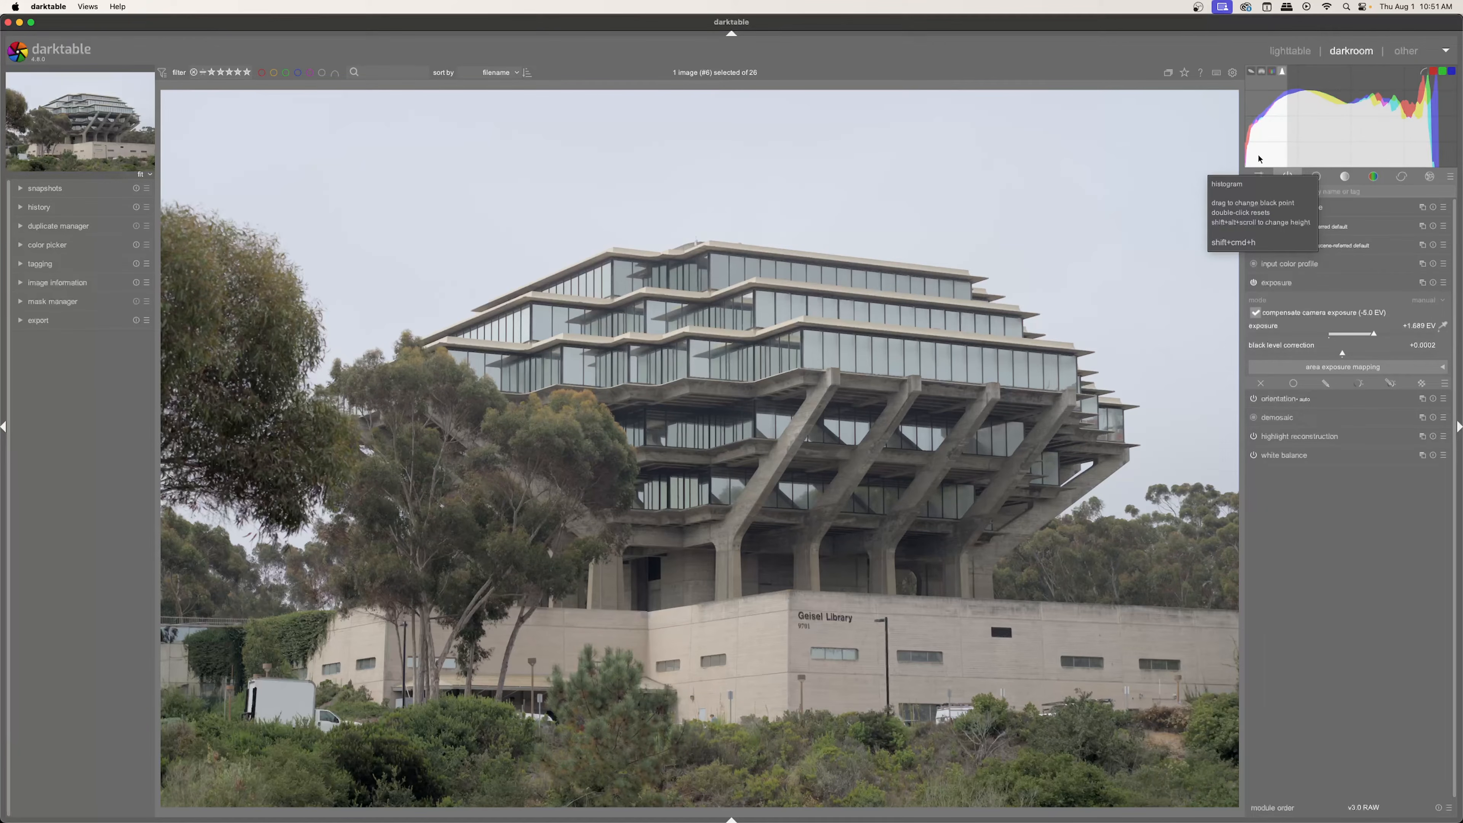
click(1367, 336)
drag(1368, 335, 1358, 336)
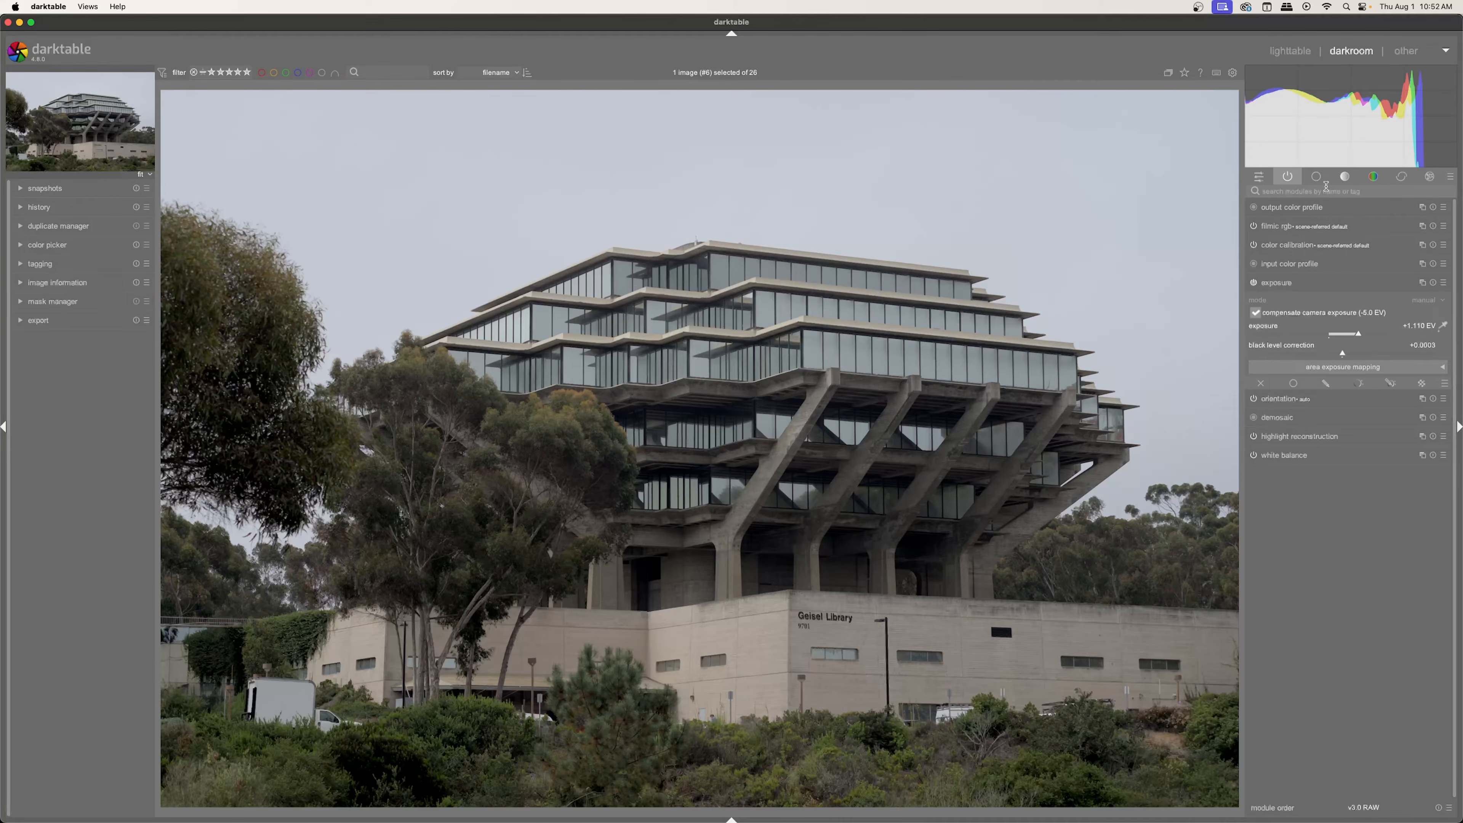
Step: Find the tone curve module by searching for "curv" and add shadow, midtone and highlight points along its diagonal
click(1285, 192)
text(curv)
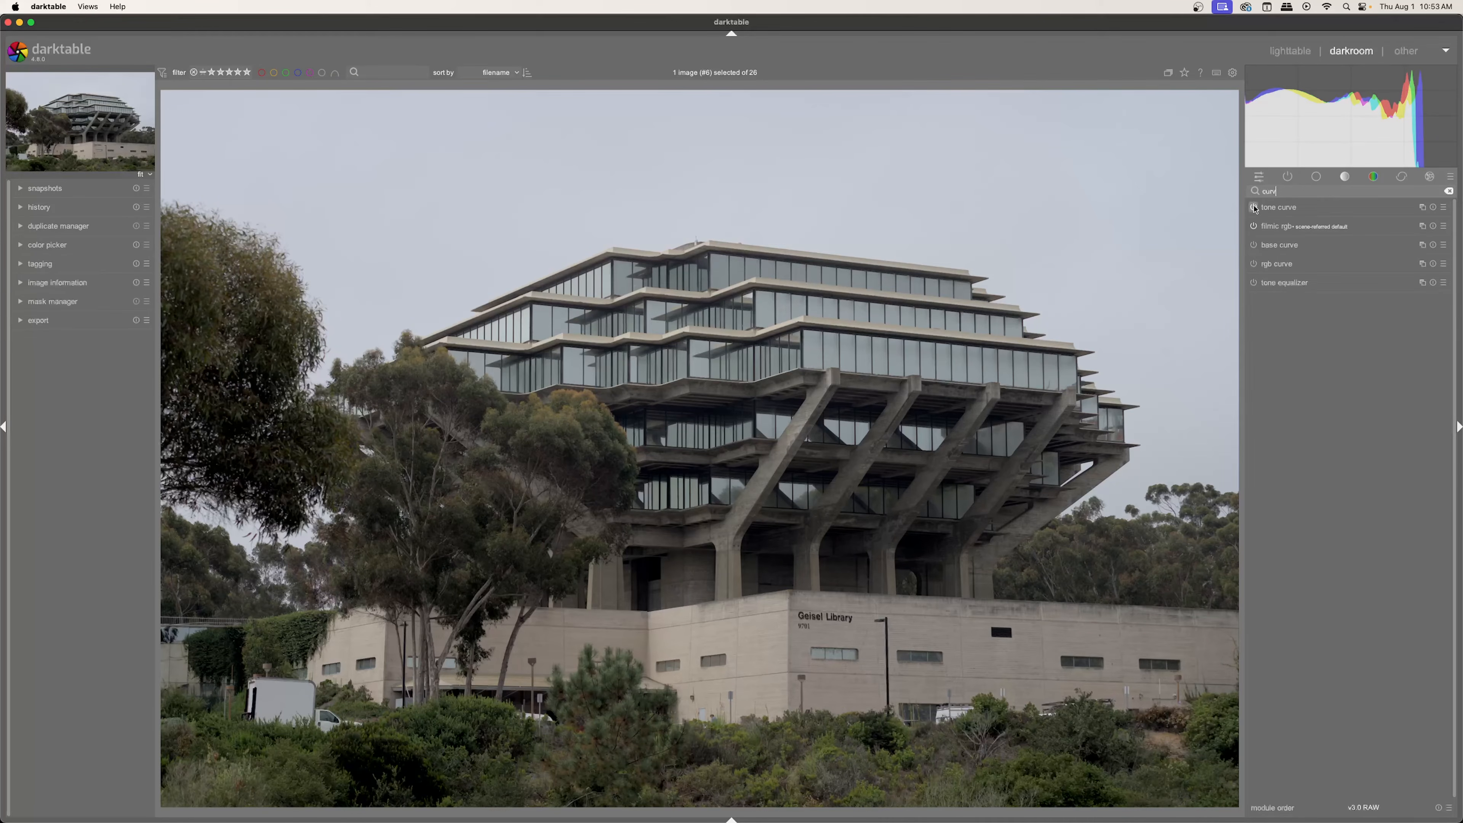
click(1291, 209)
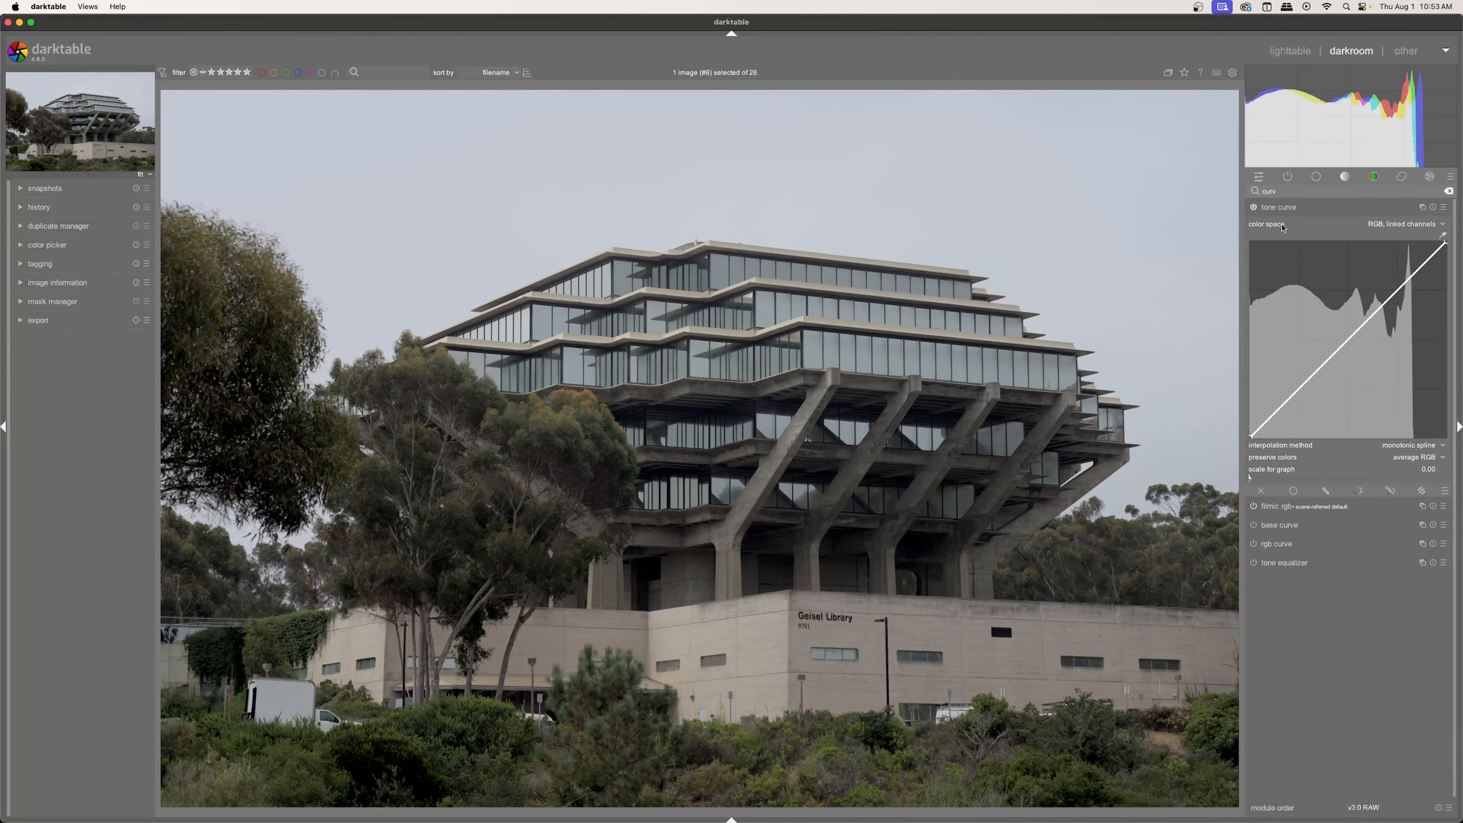
click(1297, 396)
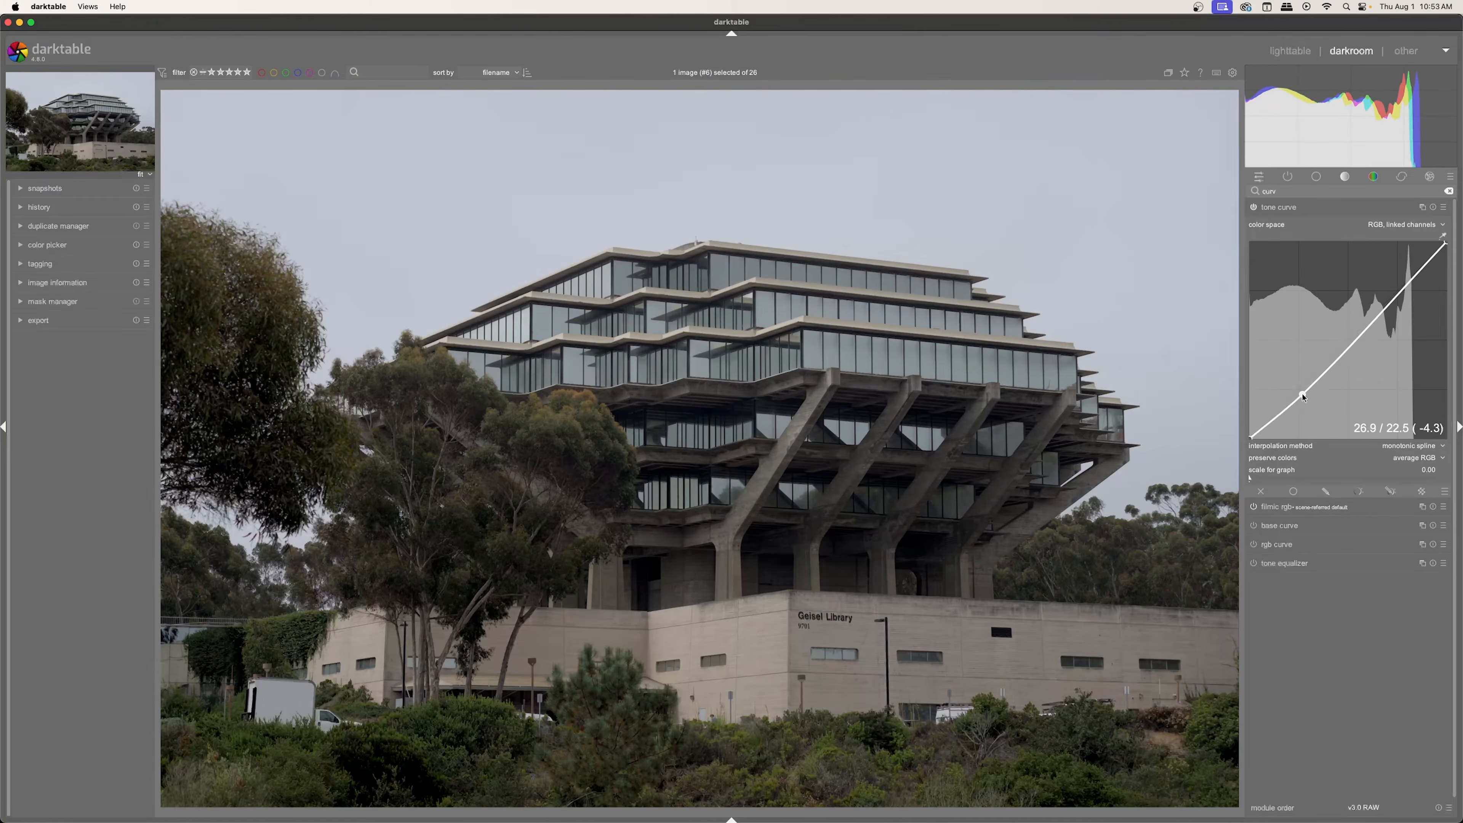
click(1350, 341)
click(1399, 293)
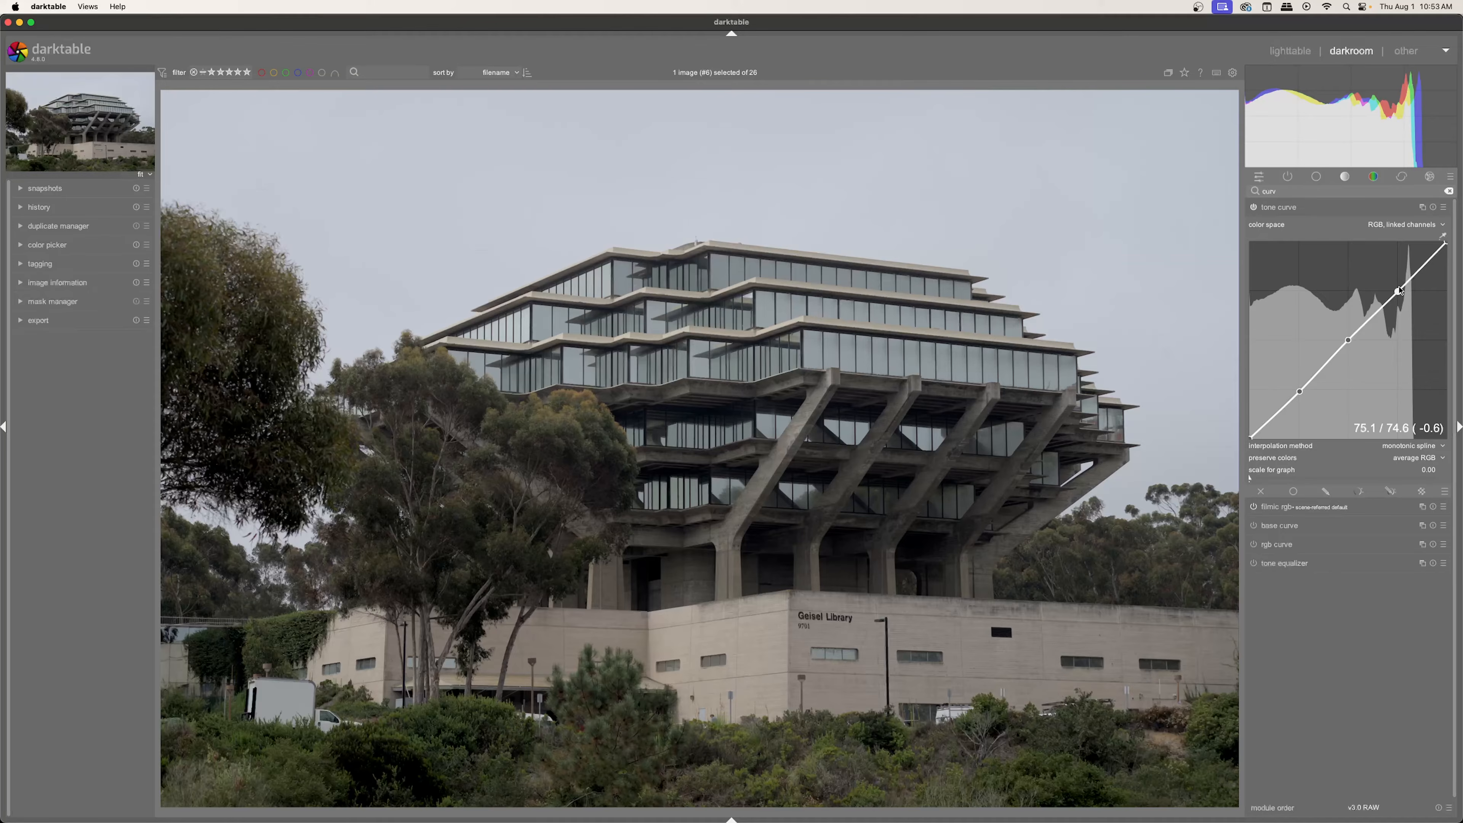
Step: Shape the tone curve by raising the midtone and highlight points above the diagonal and nudging the shadow point slightly
drag(1348, 339, 1345, 344)
drag(1343, 344, 1336, 341)
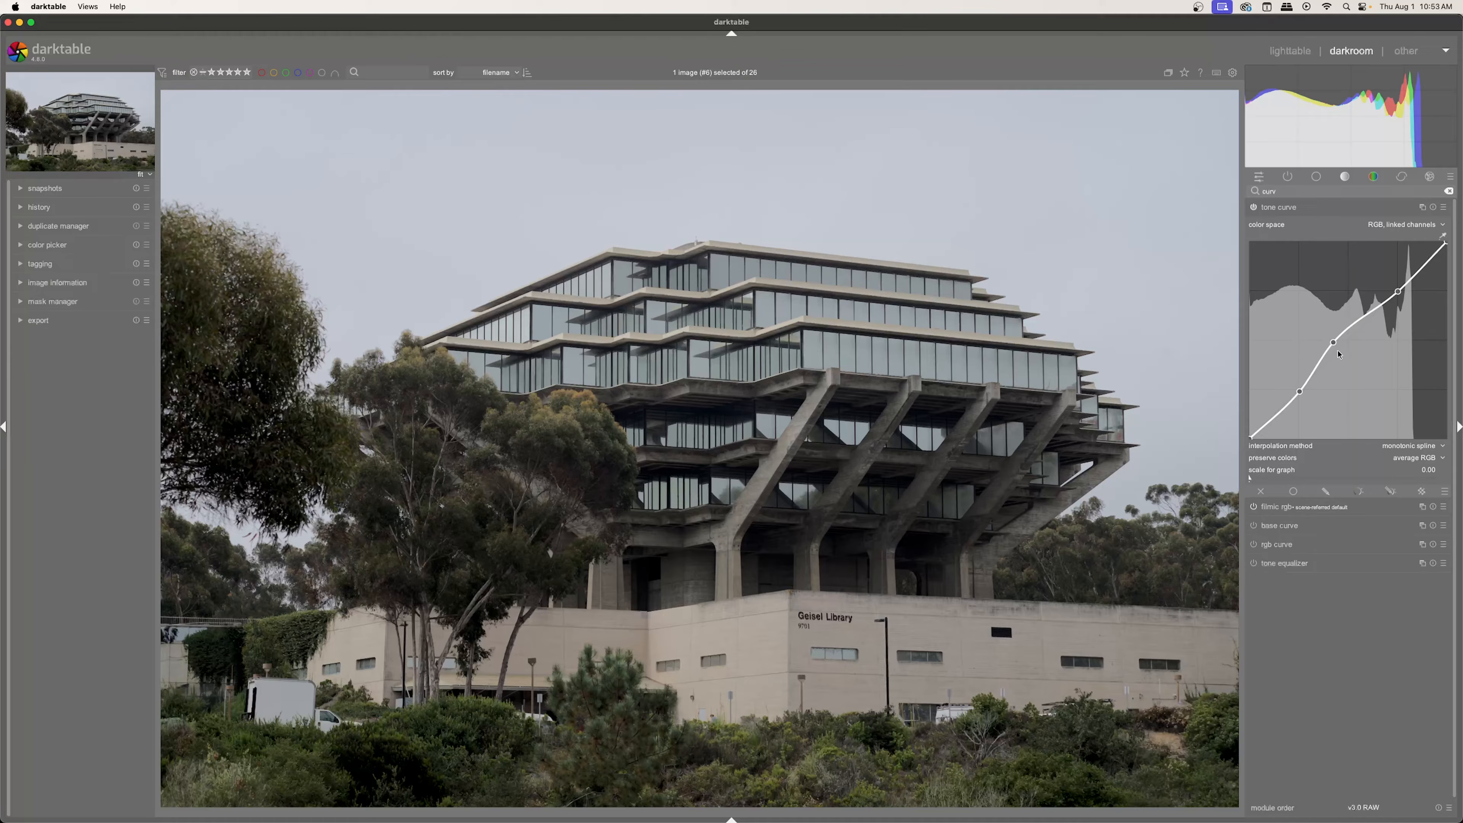
drag(1335, 343, 1331, 341)
drag(1398, 291, 1380, 287)
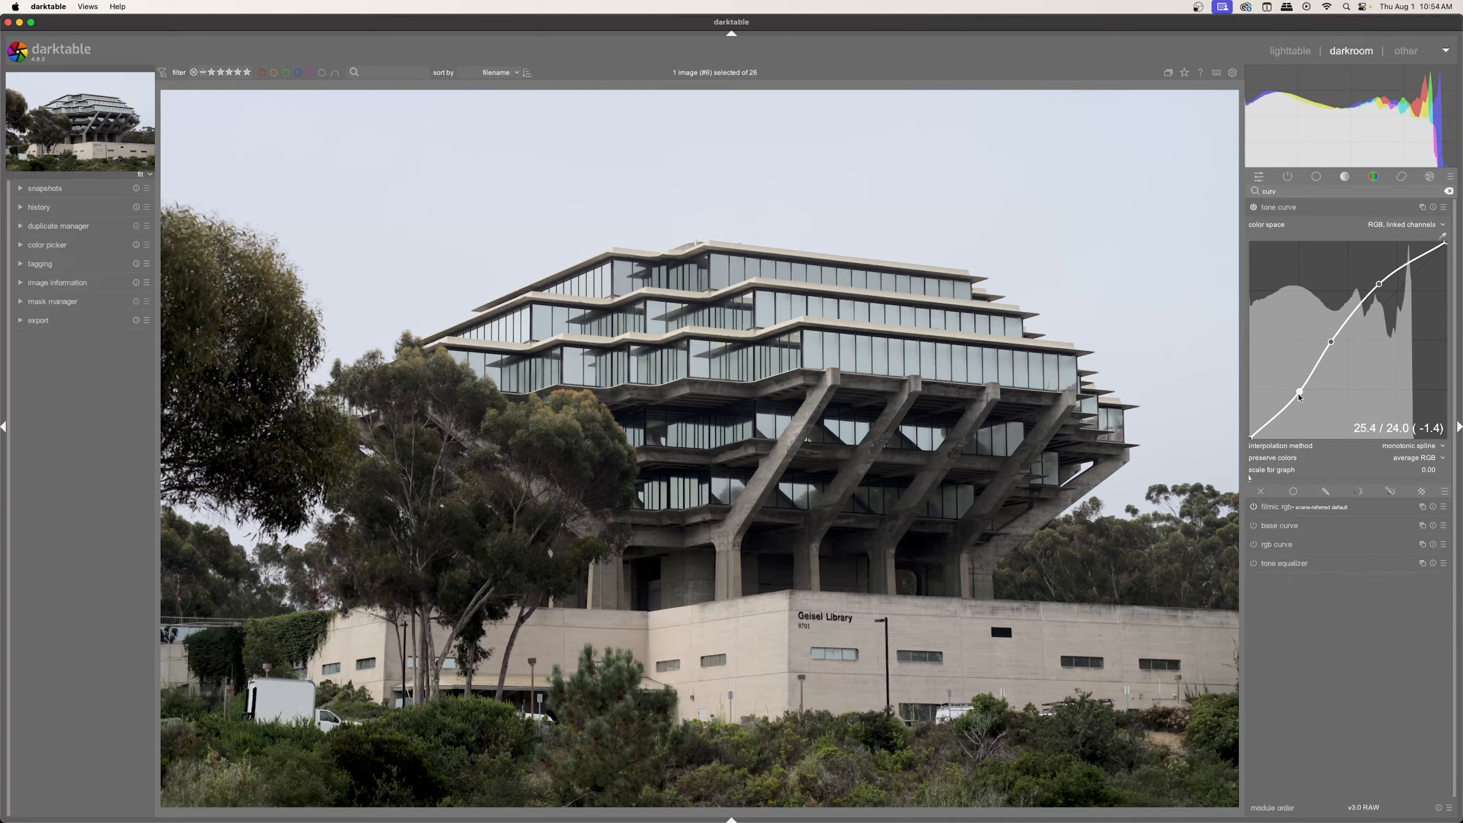
drag(1300, 393, 1296, 392)
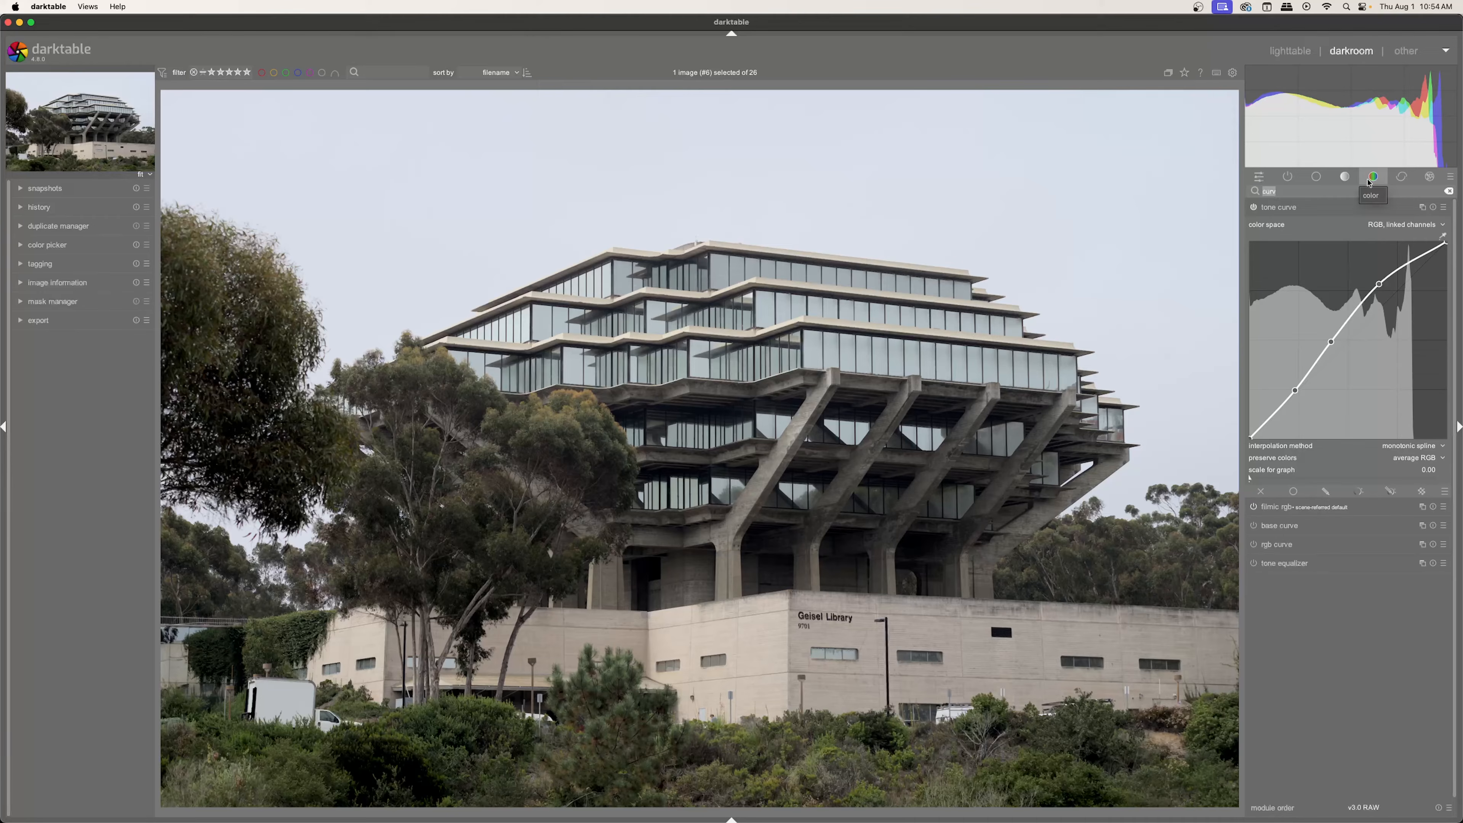
Step: Search for "color", open the color equalizer and raise saturation strongly for blue and more gently for the cyan, violet and magenta neighbours
text(color)
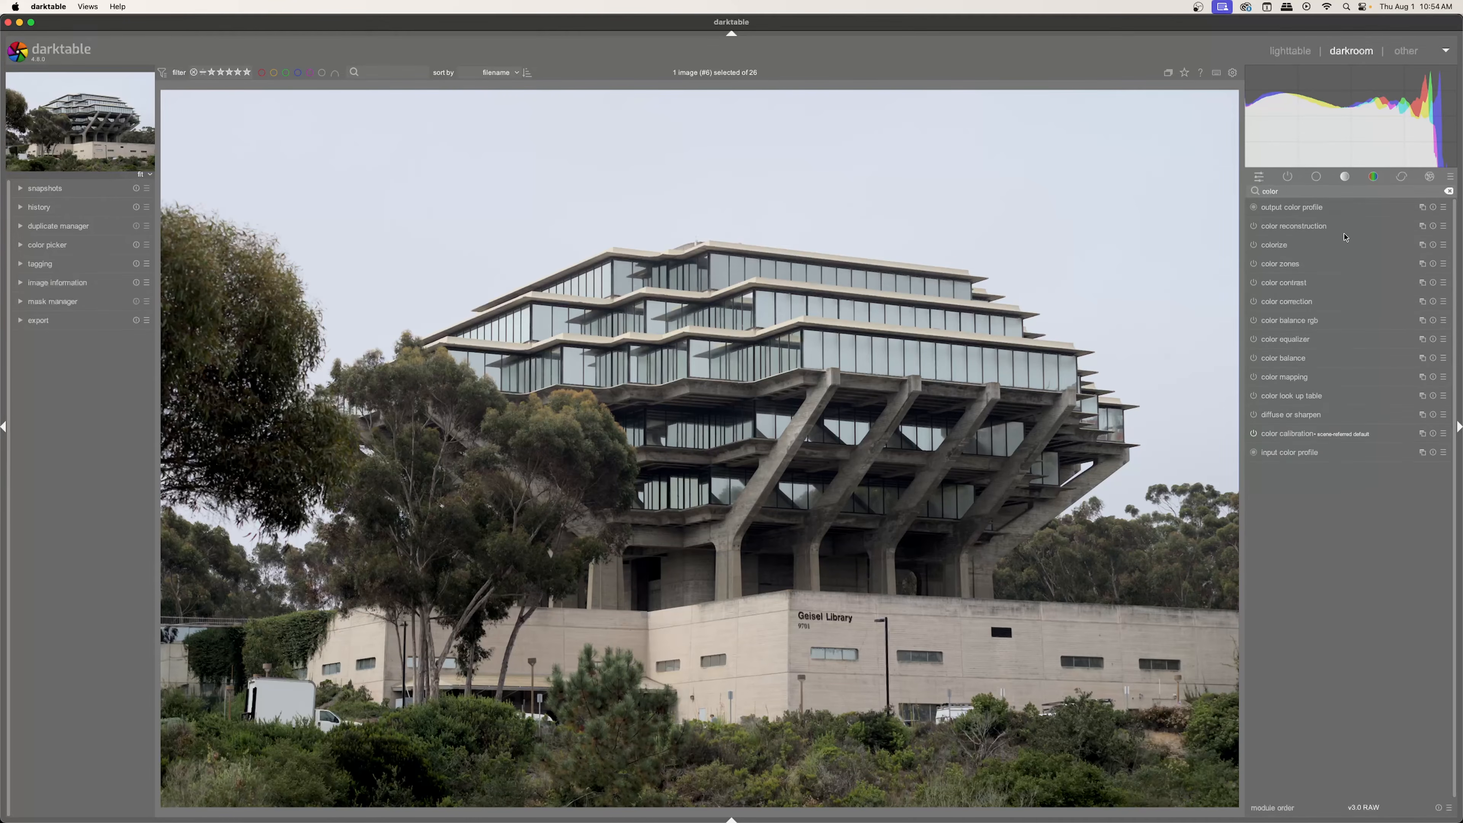
click(1301, 320)
click(1279, 343)
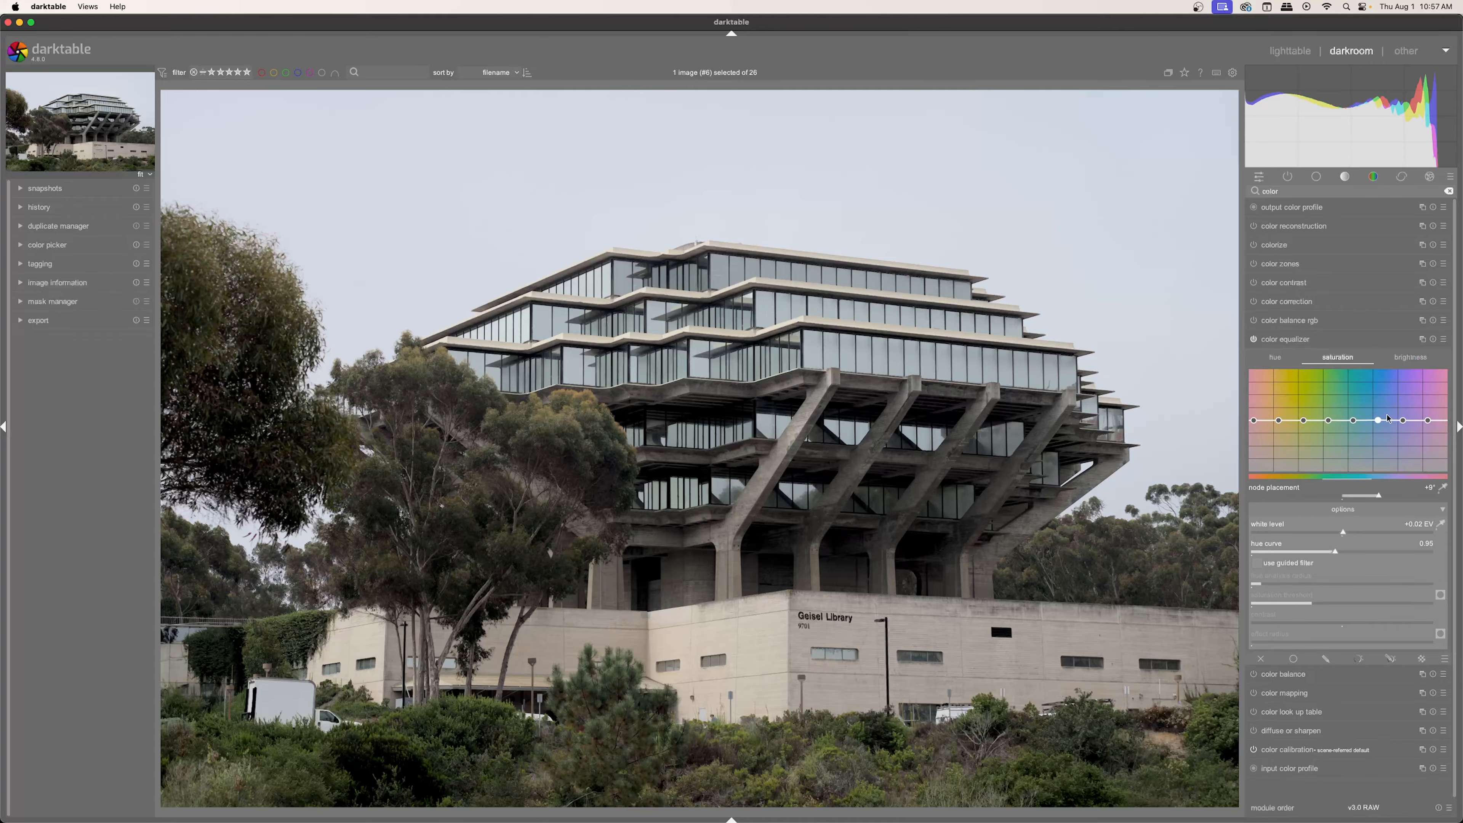
drag(1383, 422, 1378, 370)
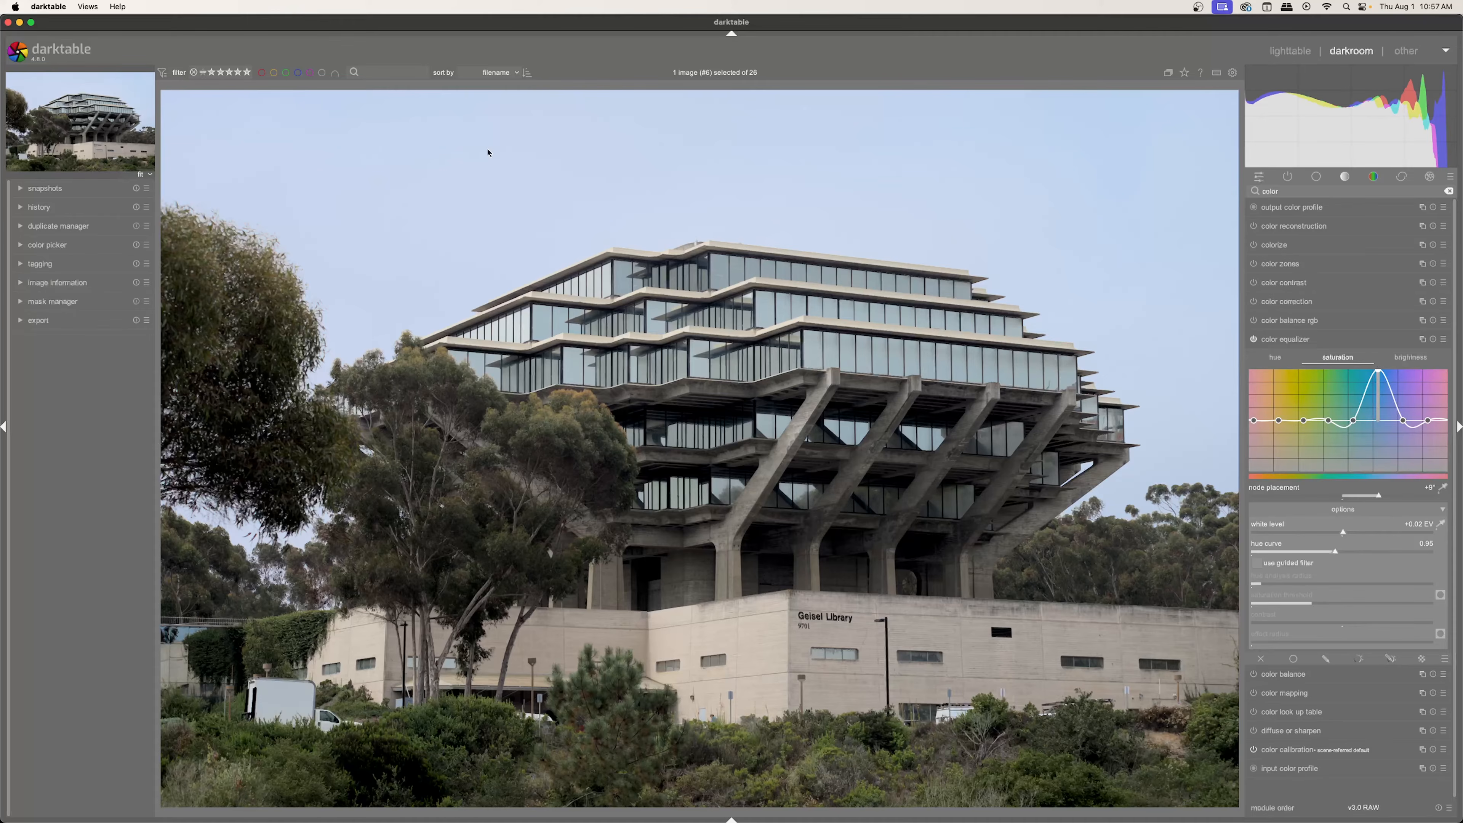
drag(1353, 421, 1379, 376)
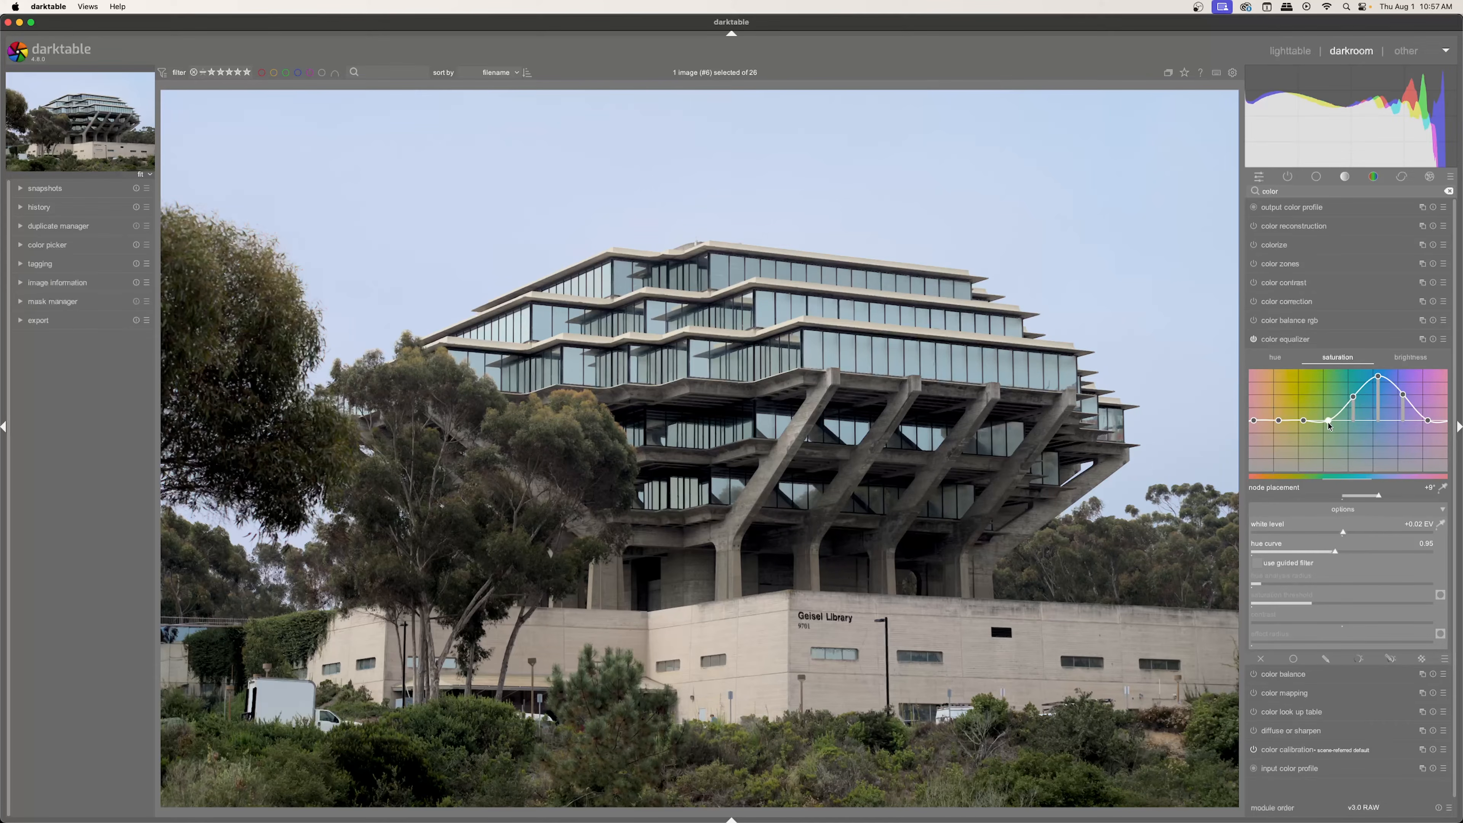
drag(1328, 420, 1328, 416)
drag(1428, 422, 1428, 414)
Step: Compare the photo with the color equalizer off and on, leaving it enabled
click(1254, 340)
click(1254, 341)
click(1254, 339)
click(1254, 340)
click(1253, 340)
click(1254, 340)
Step: Raise the two green saturation nodes in the color equalizer and check the foliage with the module off and on
mouse_move(1330, 417)
mouse_down()
mouse_move(1329, 401)
mouse_move(1304, 404)
mouse_up()
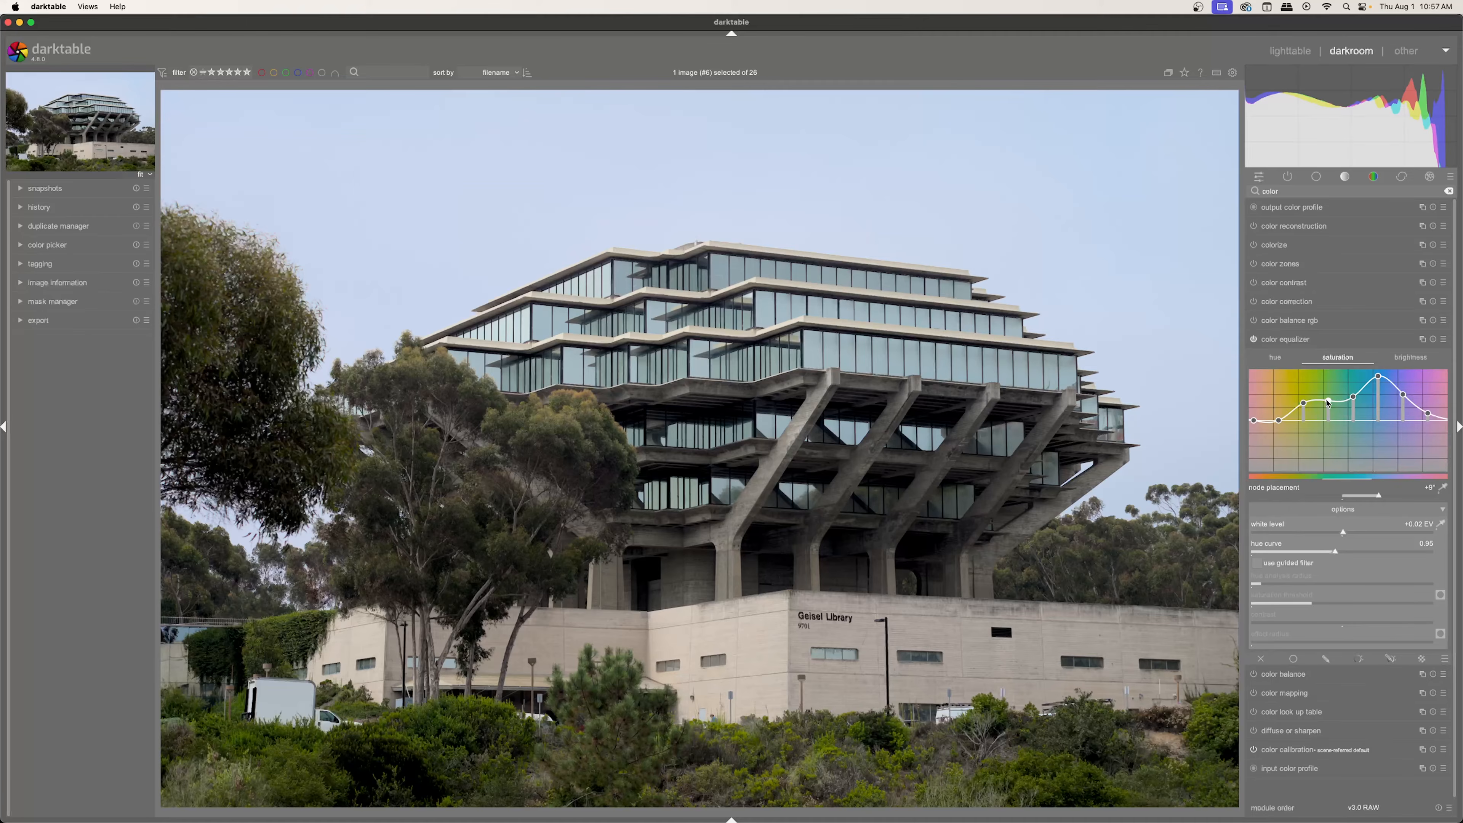
drag(1304, 404, 1330, 406)
click(1254, 339)
click(1254, 339)
click(1253, 339)
click(1254, 339)
Step: Search for "vig", enable vignetting with automatic ratio, and move its center to about +0.085 horizontal and -0.145 vertical
click(1449, 190)
click(1341, 190)
text(vig)
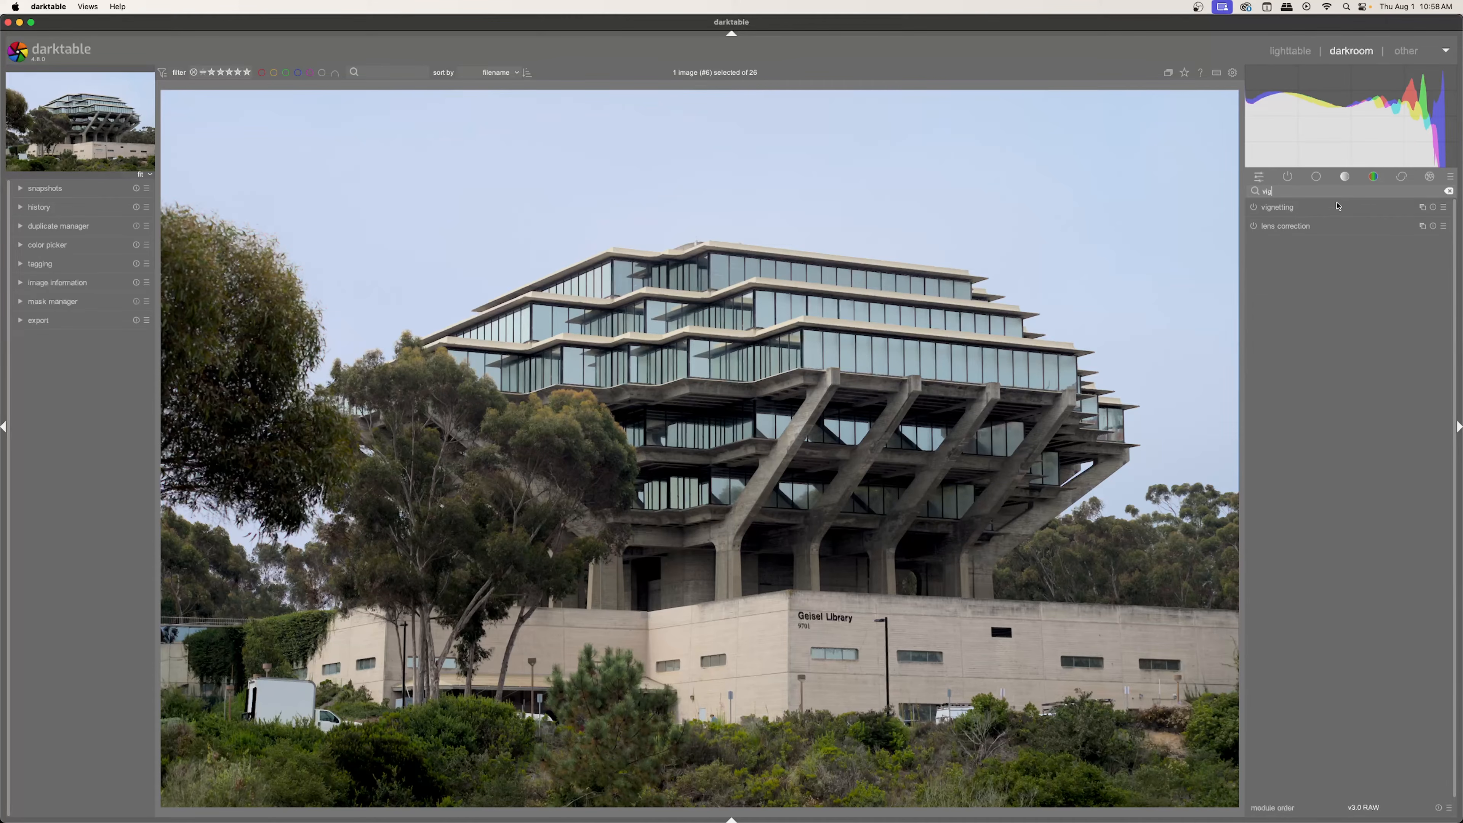
click(1254, 207)
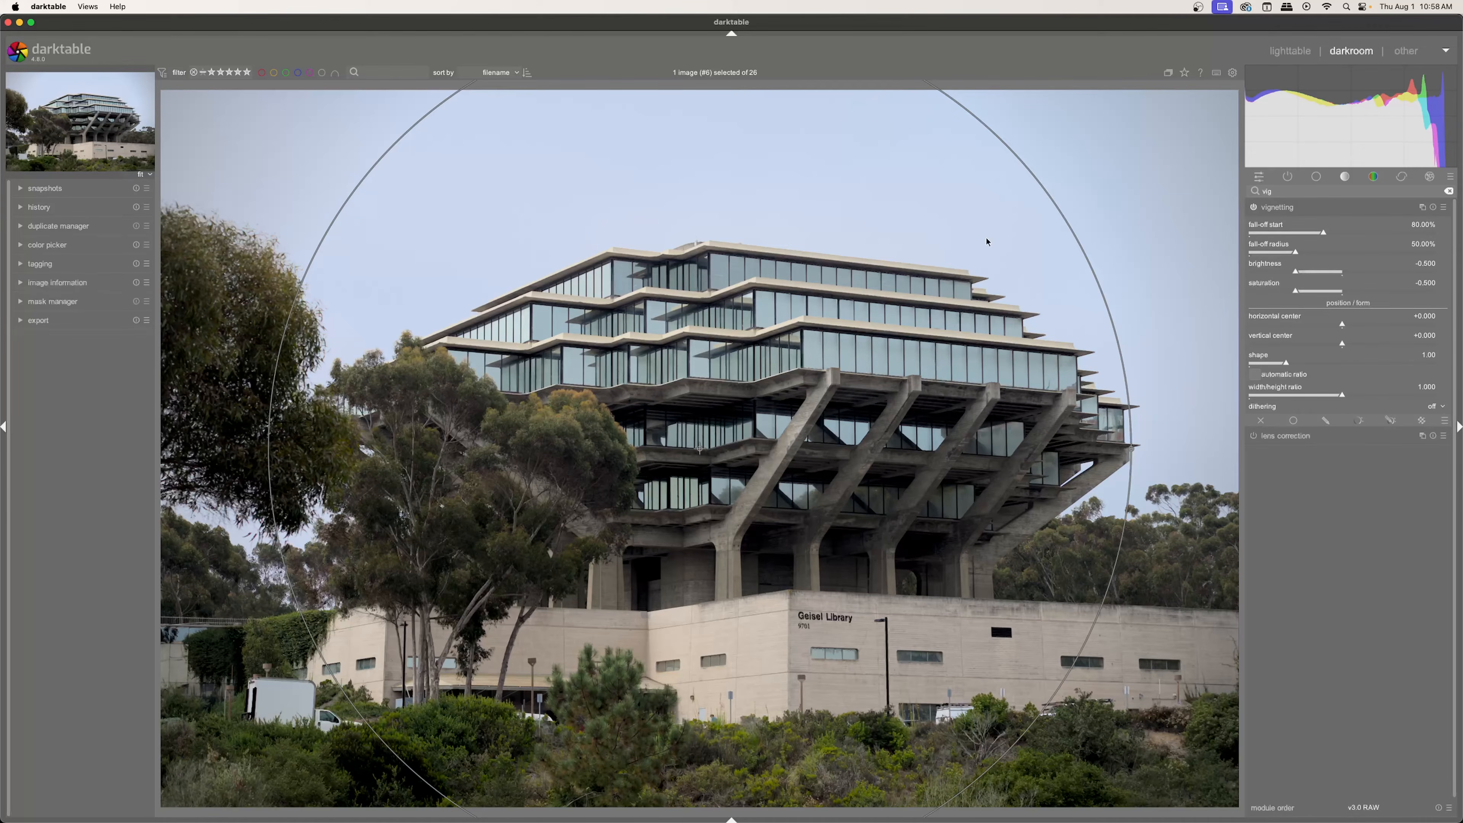
click(1258, 376)
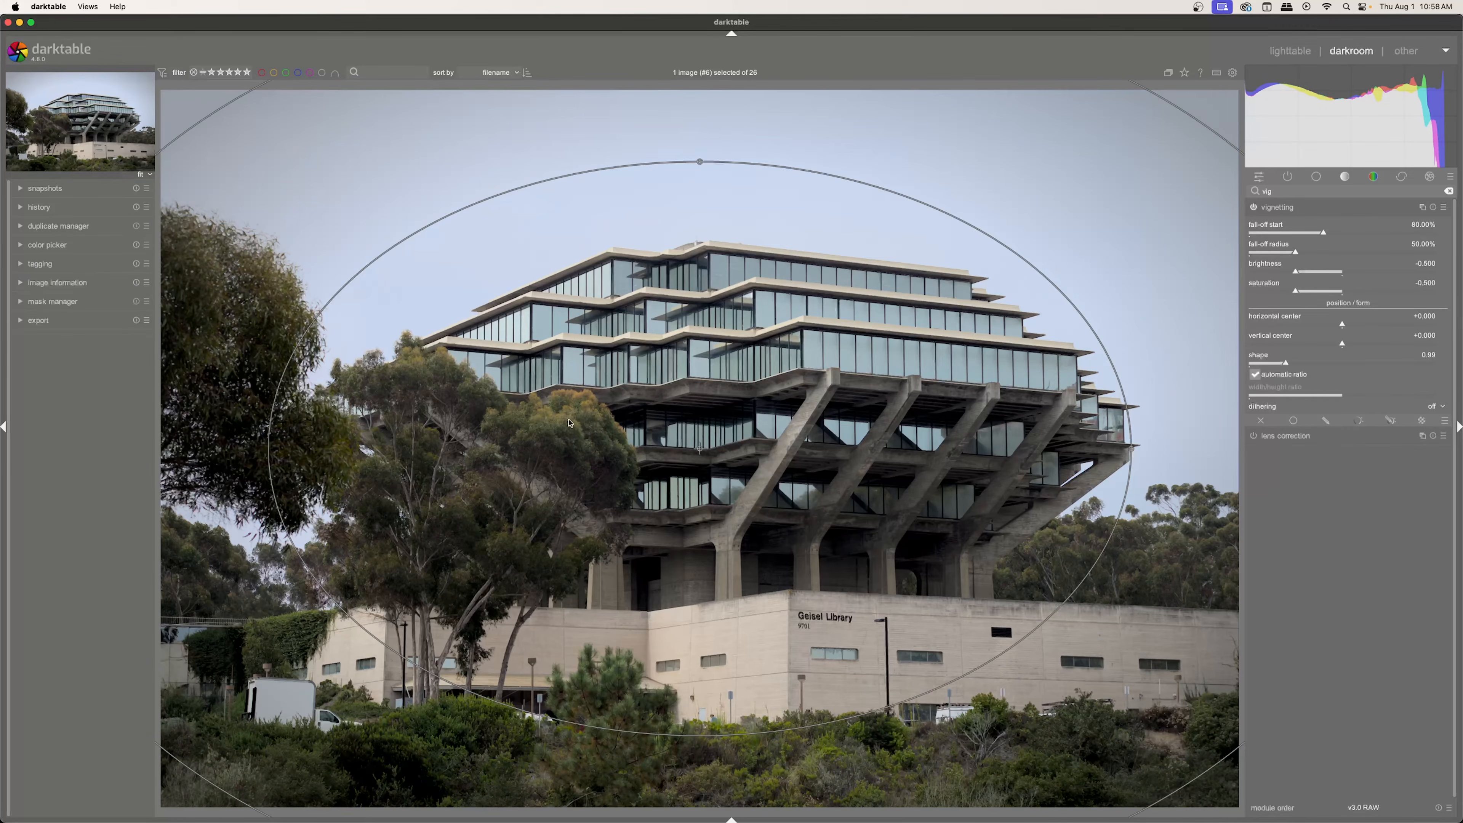
drag(699, 451, 746, 397)
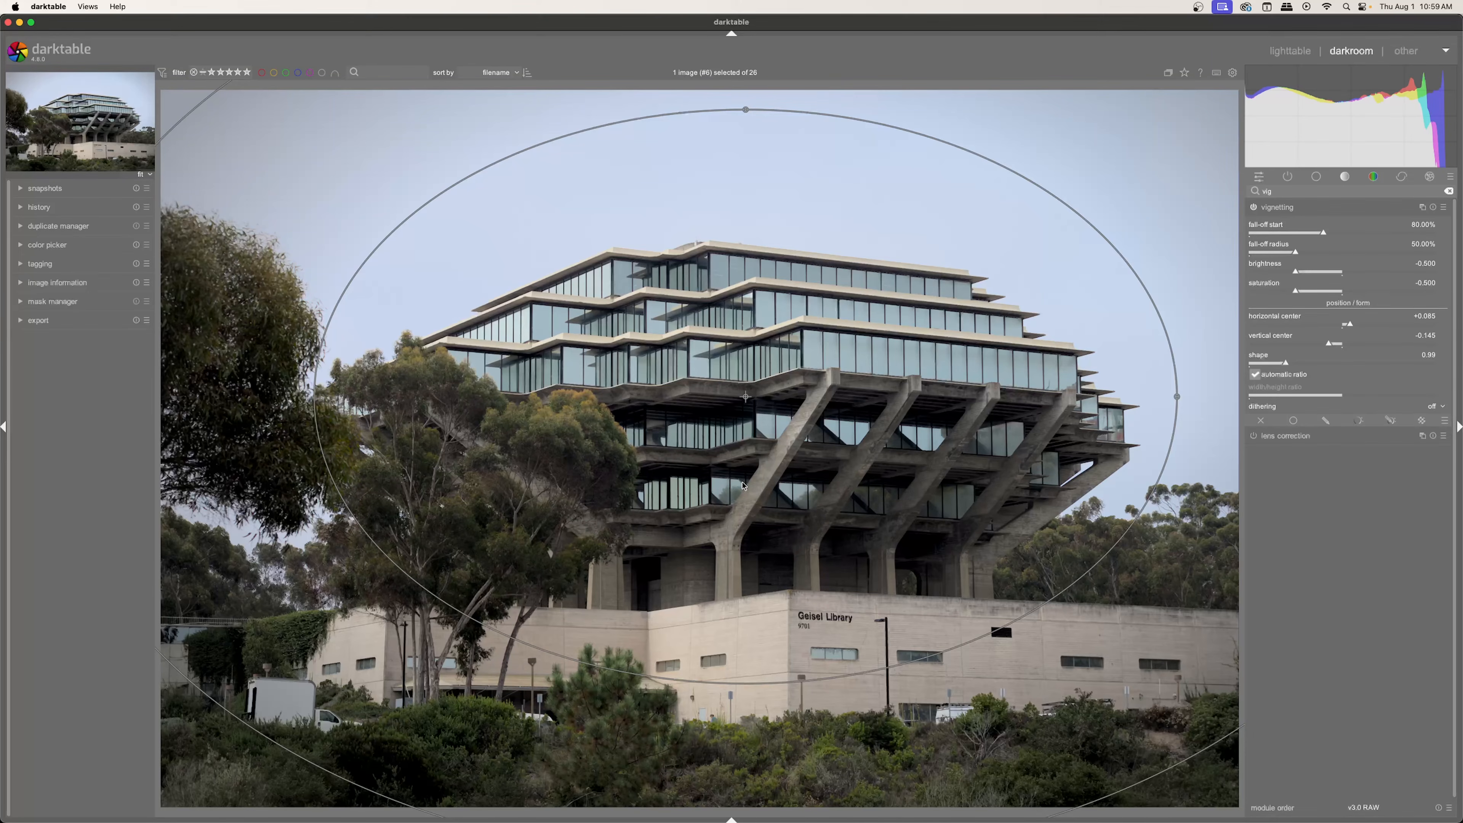
Step: Set the vignette's brightness to about -0.284, saturation to about -0.003 and fall-off radius to about 30.58%
click(1317, 272)
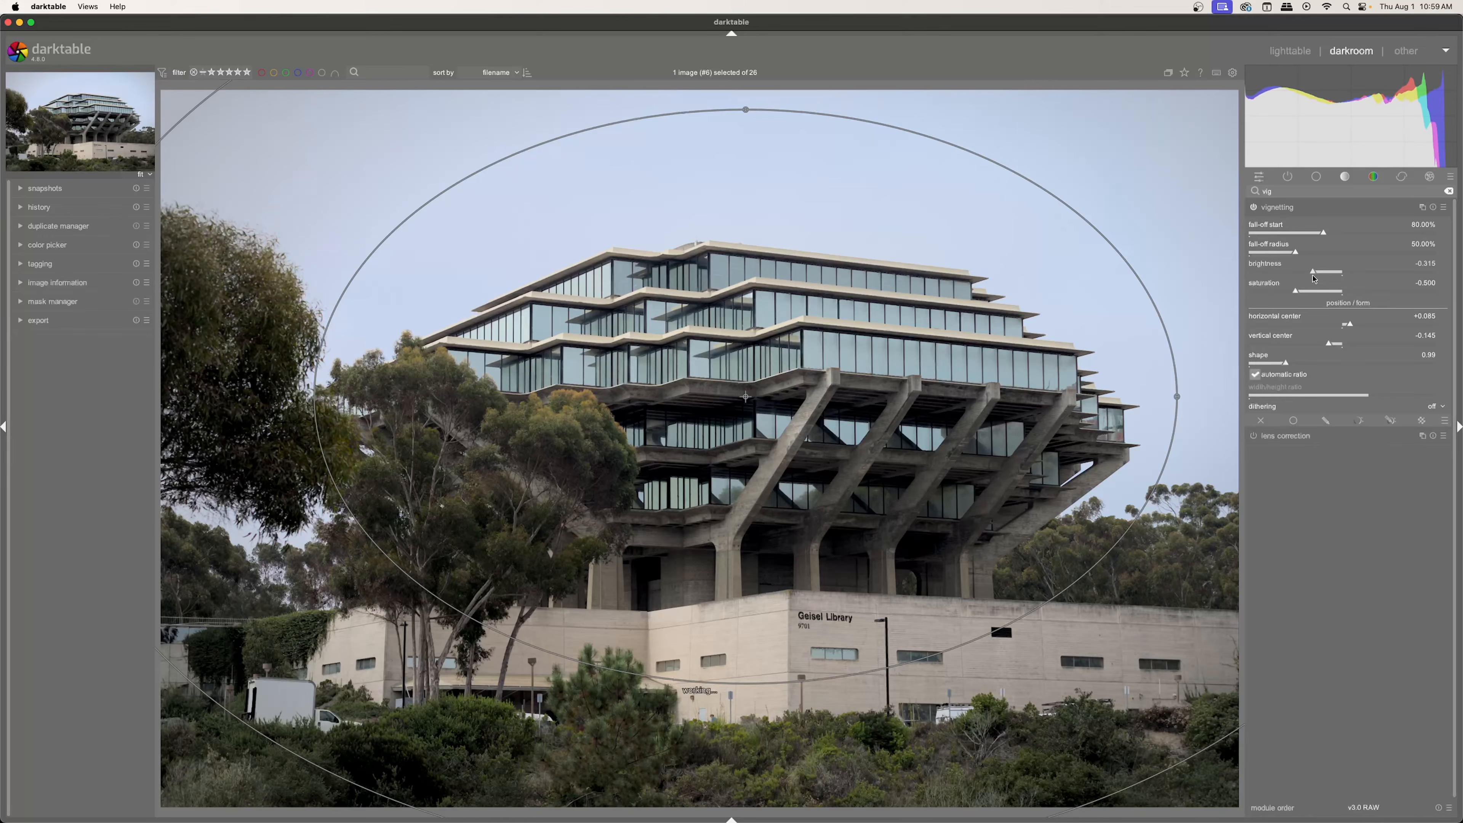
drag(1316, 277, 1316, 277)
click(1340, 291)
drag(1341, 307, 1343, 307)
drag(1294, 252, 1279, 263)
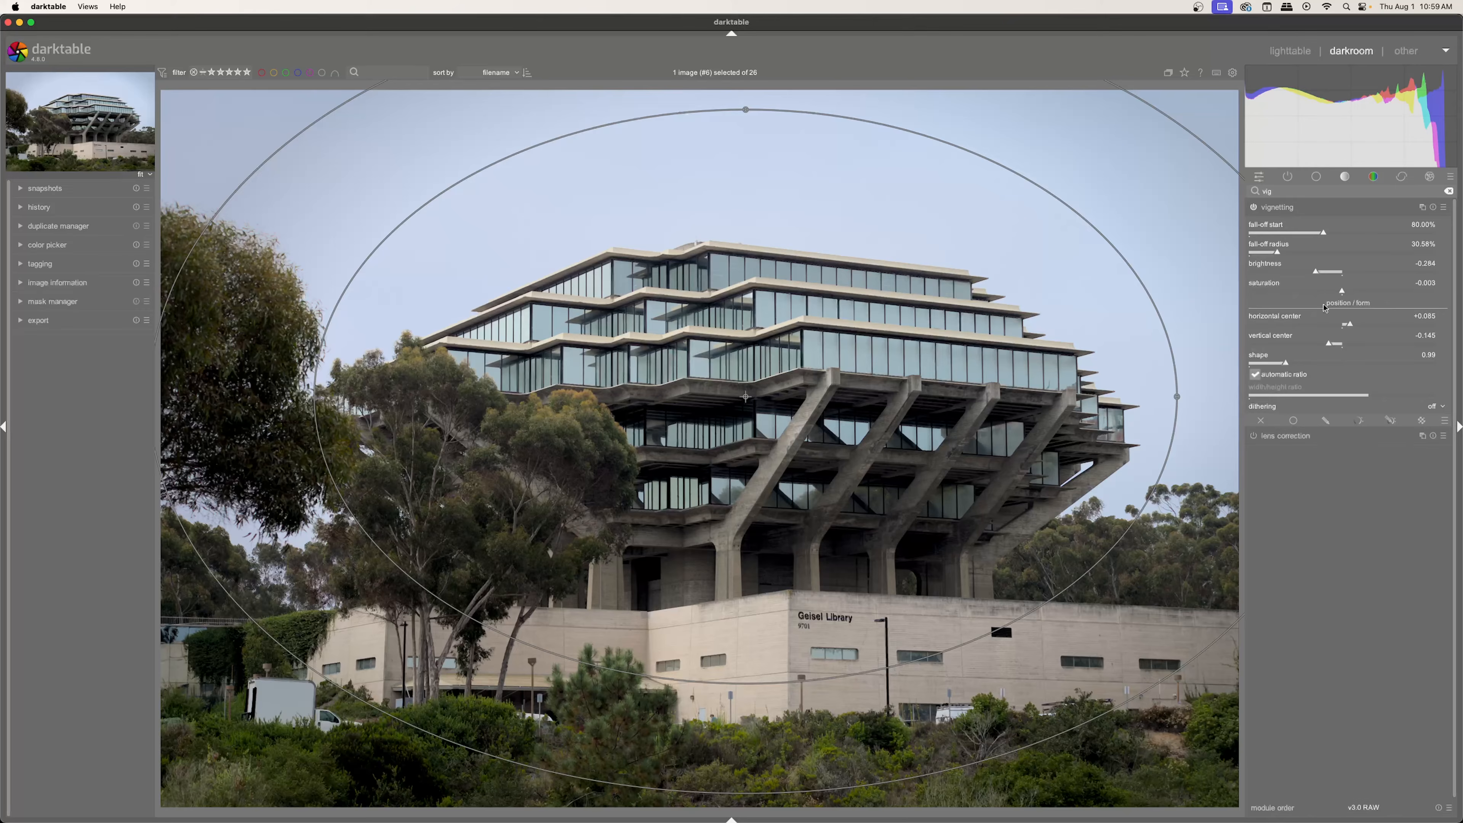
Step: Hide the vignette's outline and compare the photo with vignetting off and on
click(1307, 436)
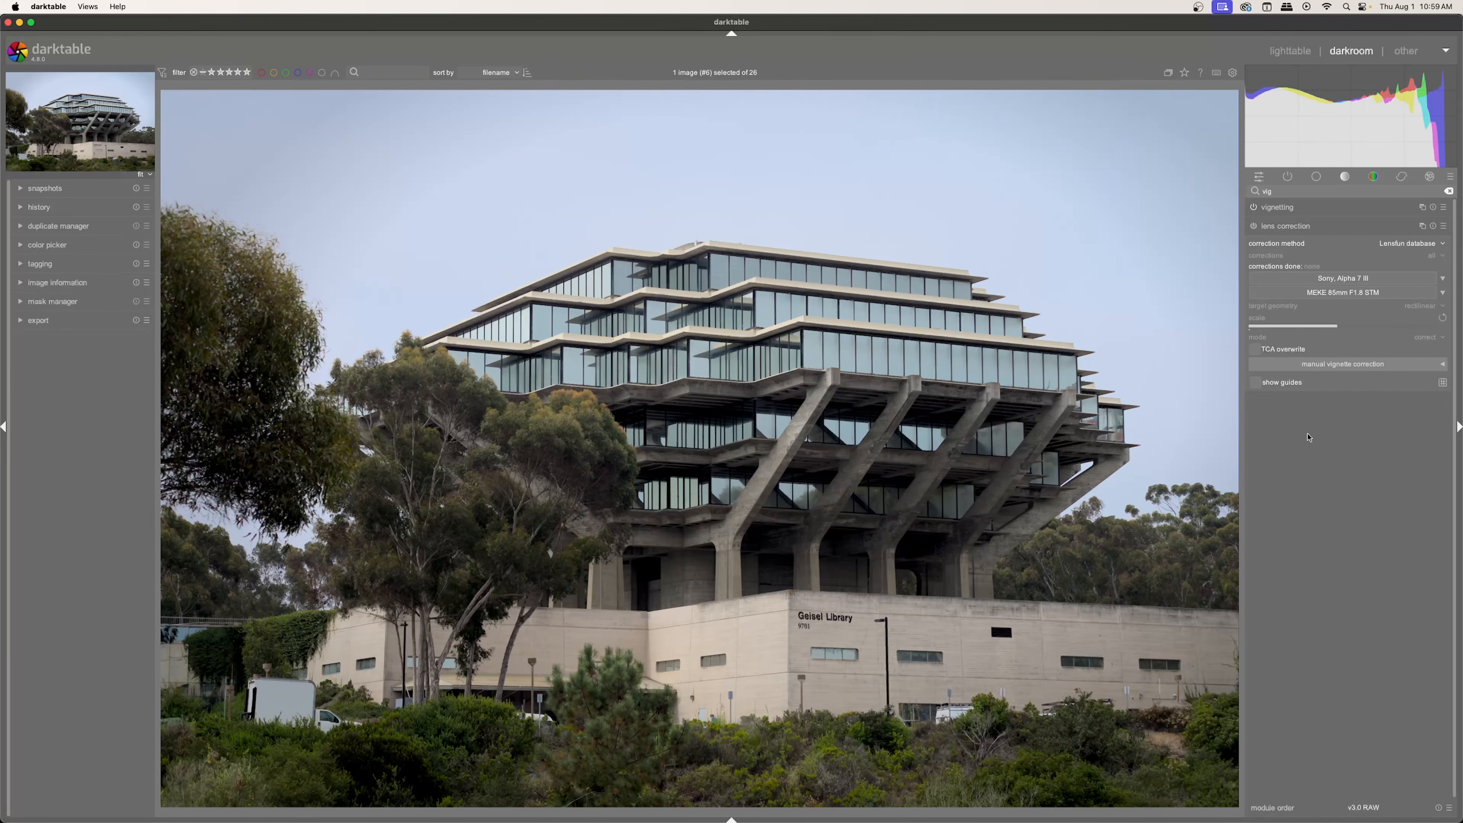
click(1253, 208)
click(1253, 208)
click(1254, 209)
click(1254, 210)
click(1254, 209)
click(1254, 209)
click(1254, 209)
click(1254, 209)
click(1255, 209)
click(1254, 209)
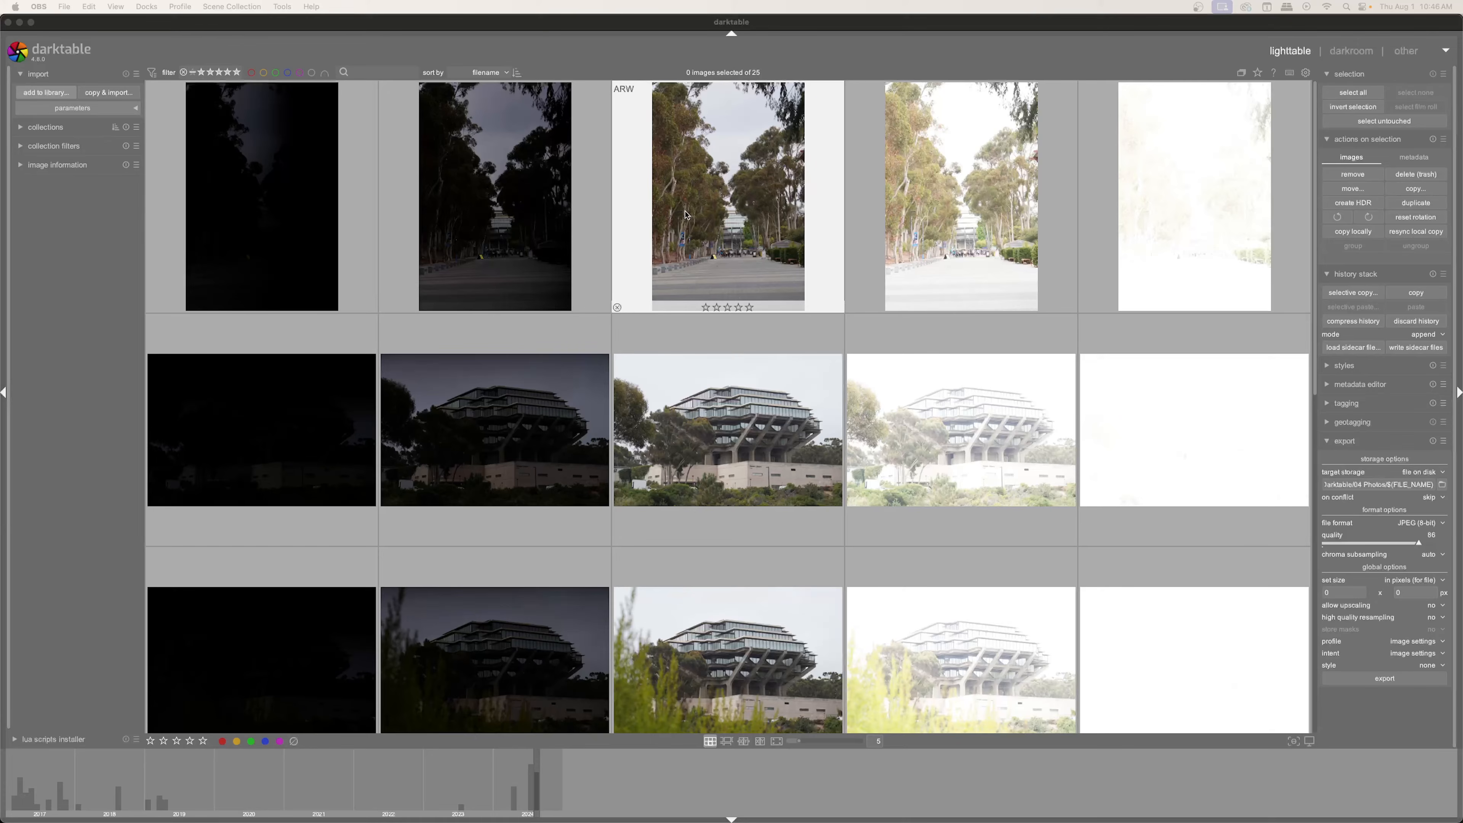
Step: Open the middle exposure of the tree-lined walkway in the darkroom, list its active modules and raise exposure to about +2.29 EV
click(731, 203)
double_click(730, 203)
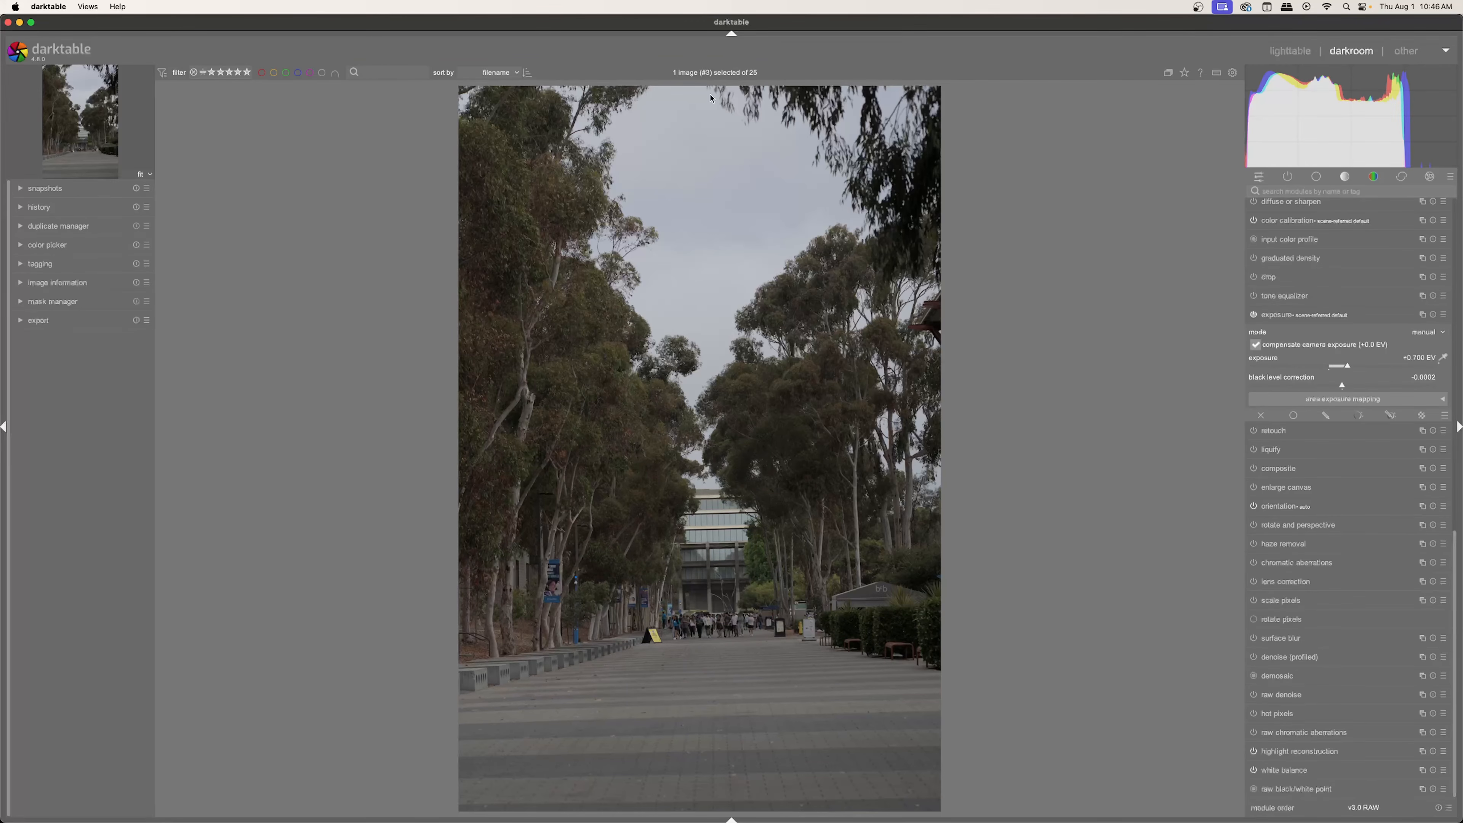
click(1288, 178)
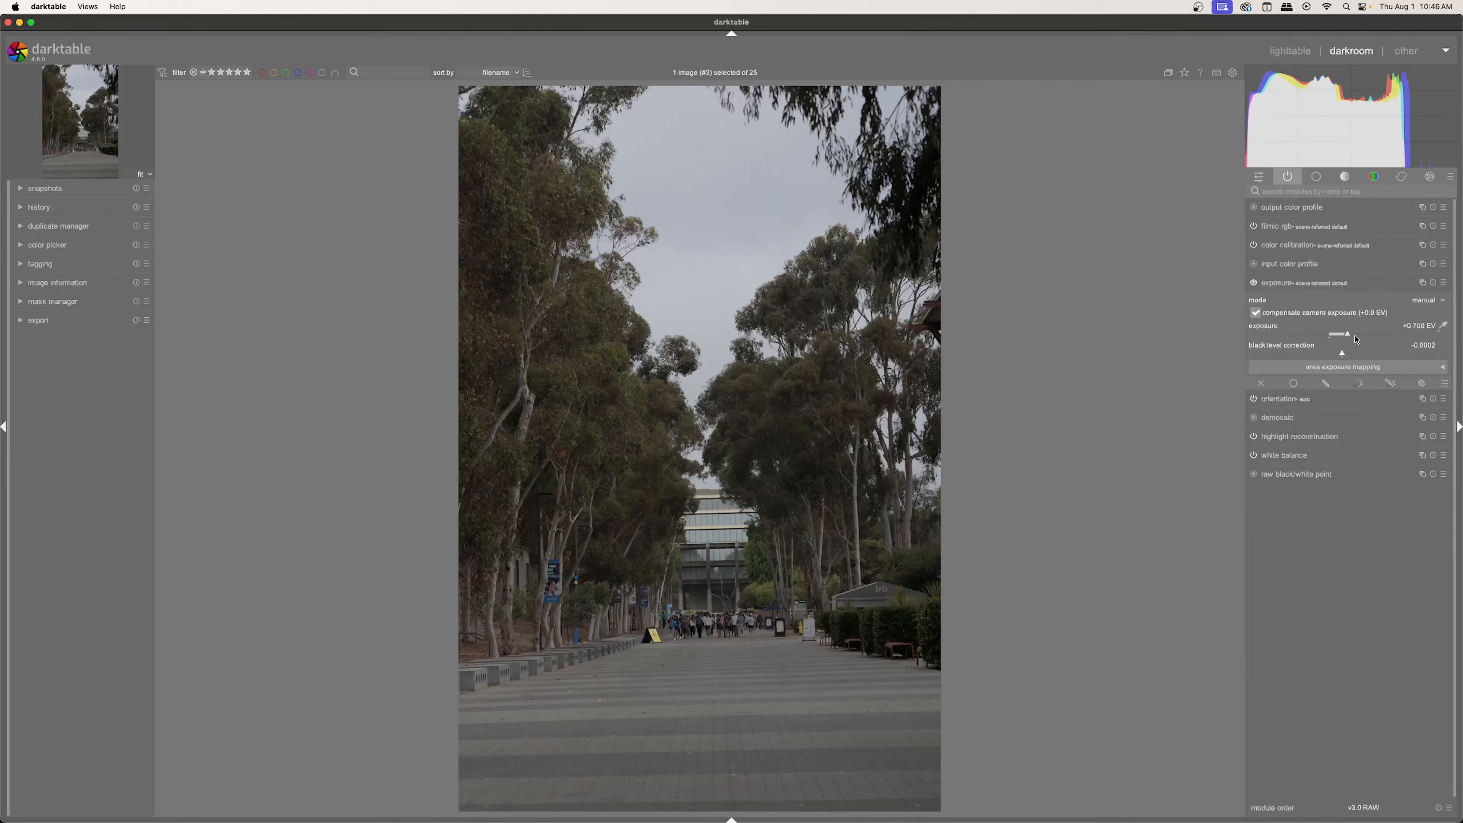
mouse_move(1354, 340)
mouse_down()
mouse_move(1391, 339)
mouse_move(1380, 351)
mouse_up()
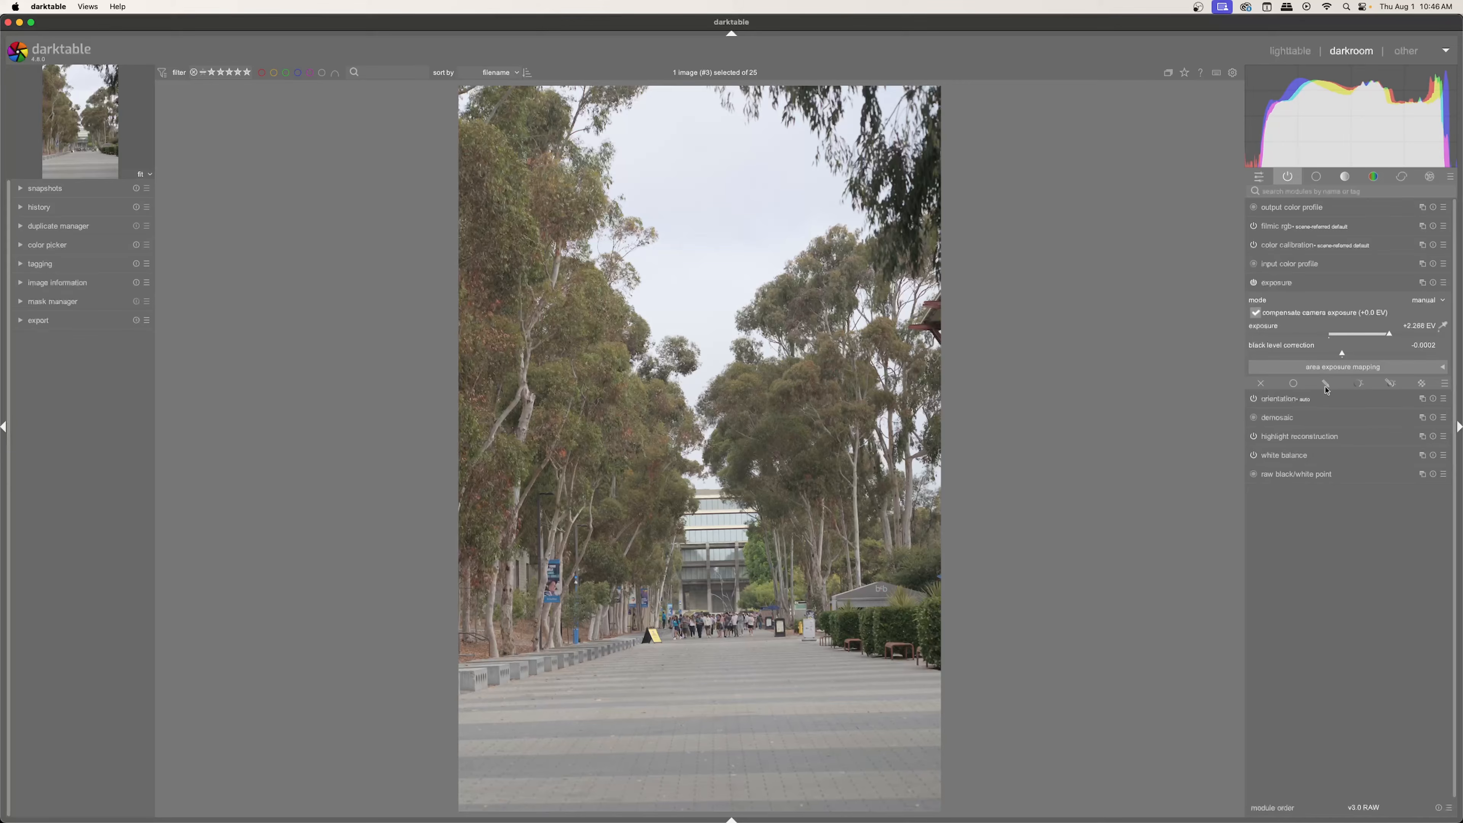
Step: Set the middle exposure's black level correction to about +0.0119 and return to the lighttable
click(1344, 354)
drag(1344, 357, 1354, 357)
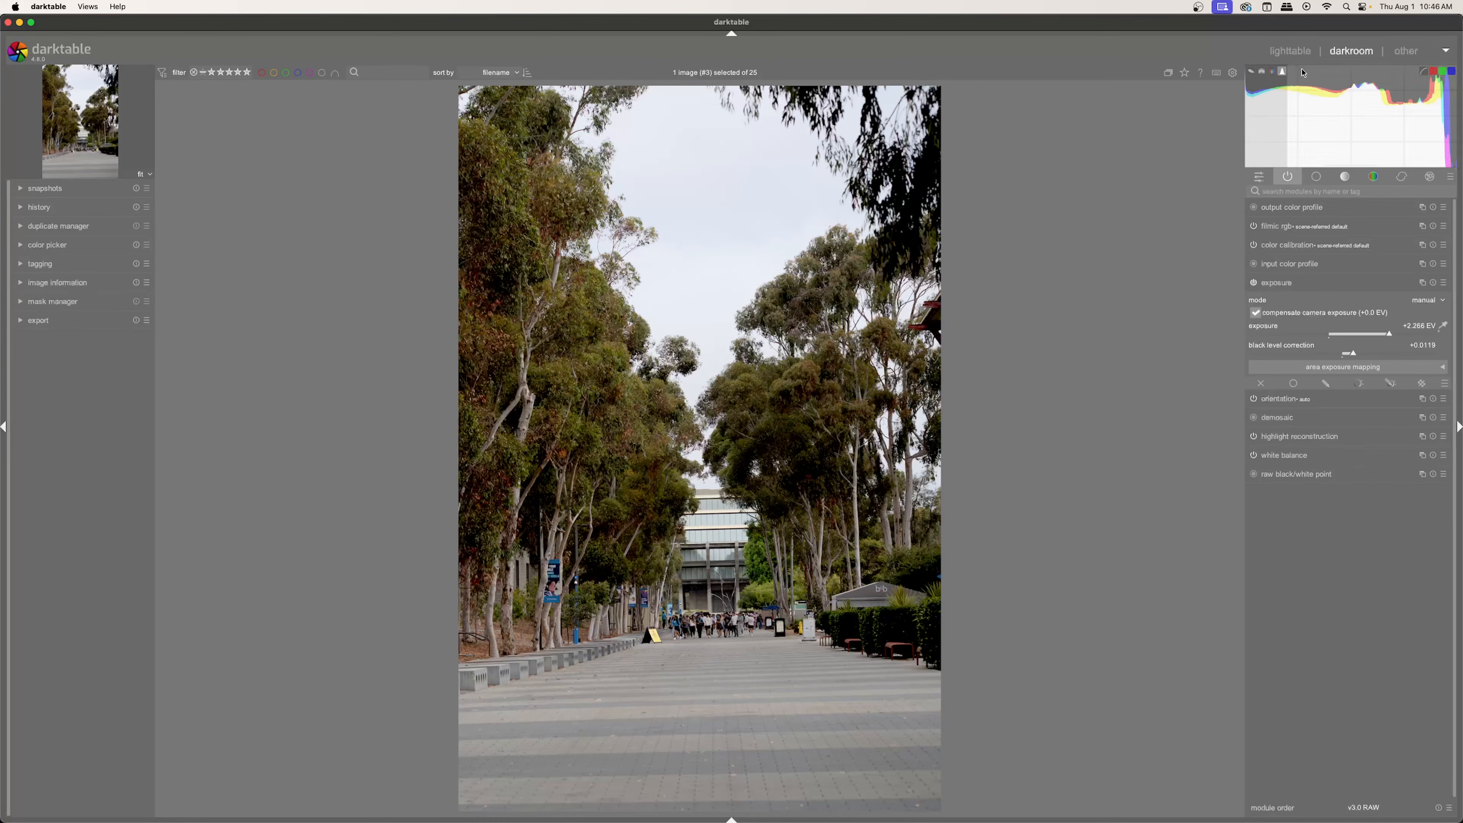
click(1305, 55)
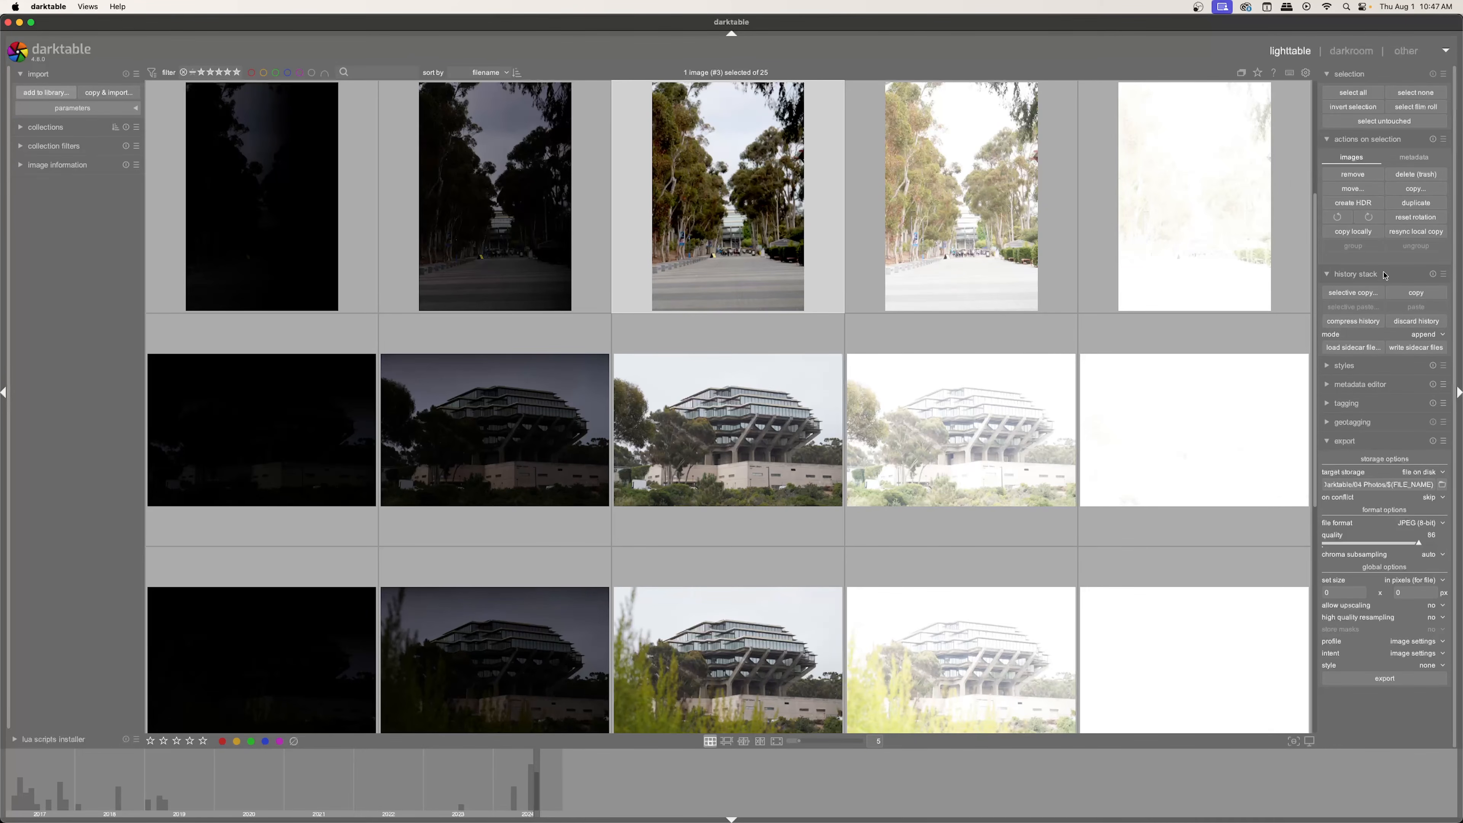
Step: Copy the middle walkway exposure's edit history and paste it onto the fourth exposure
click(1417, 294)
click(963, 184)
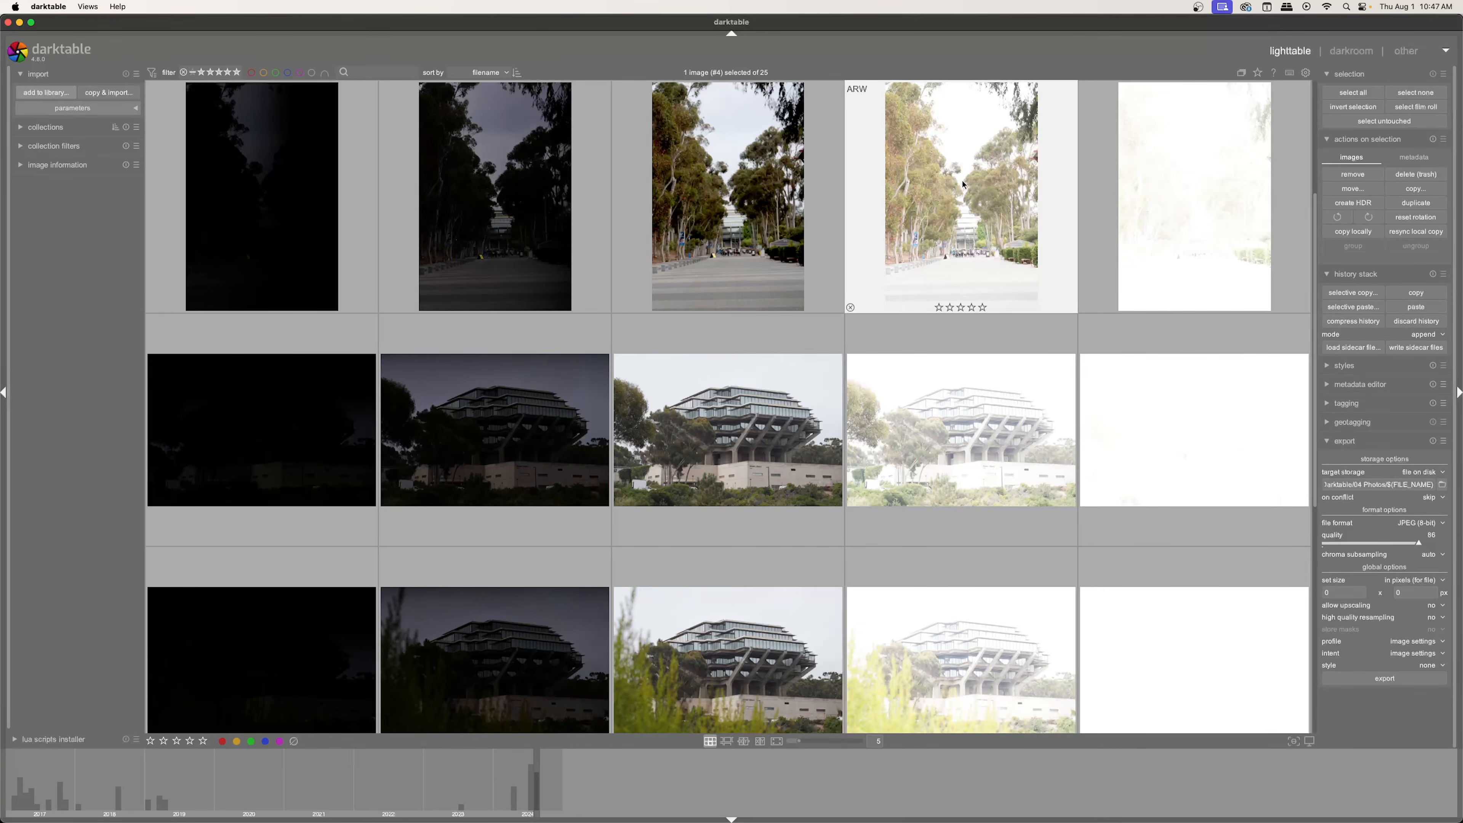
click(1417, 310)
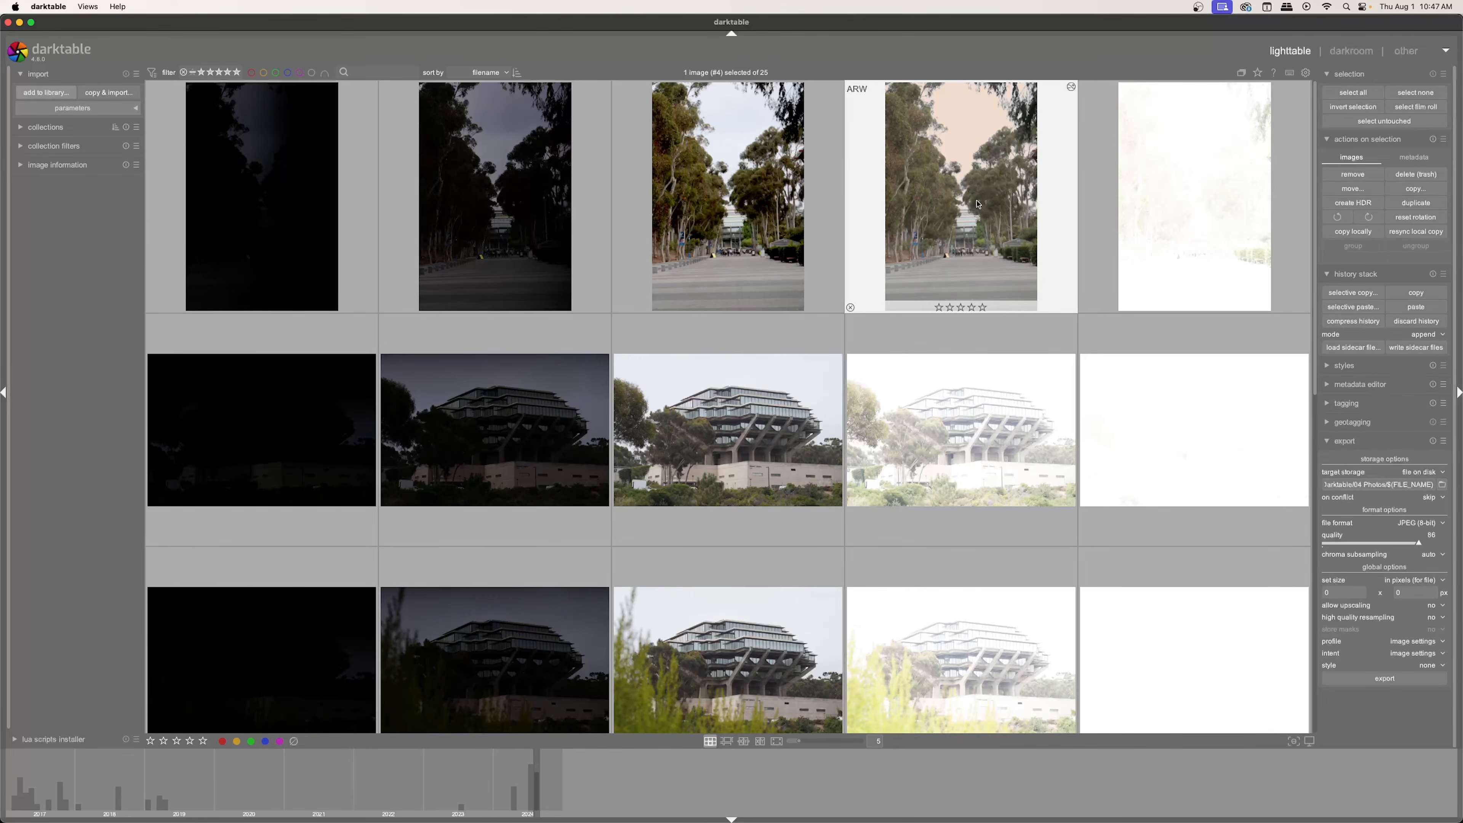
Step: Select the first, second and fifth walkway exposures together and paste the copied edit history onto them
click(1097, 205)
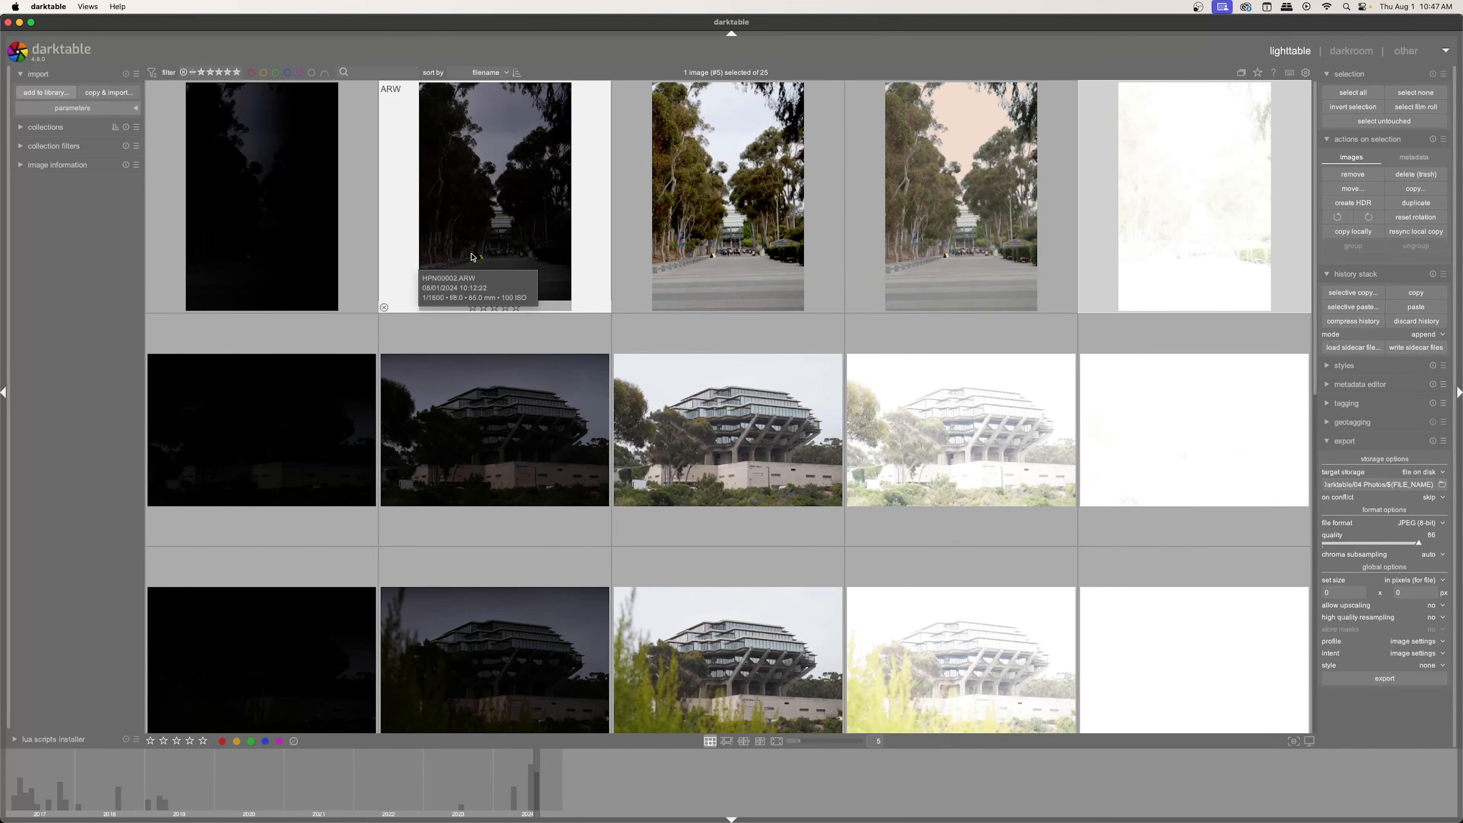
ctrl+click(472, 256)
ctrl+click(278, 249)
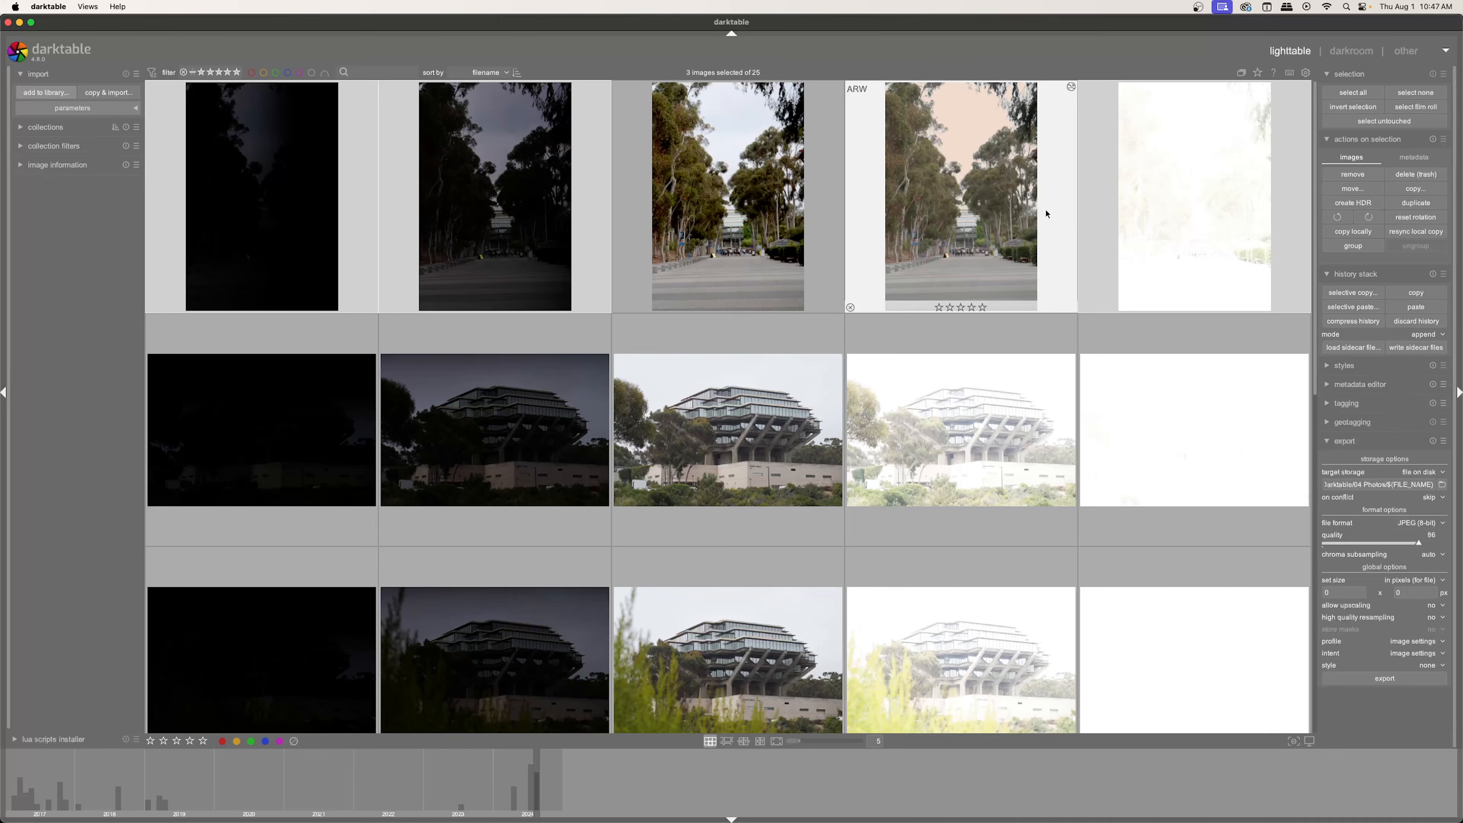
click(1417, 307)
Step: Open the darkest walkway exposure in the darkroom and lower its black level correction to about +0.0005
click(393, 232)
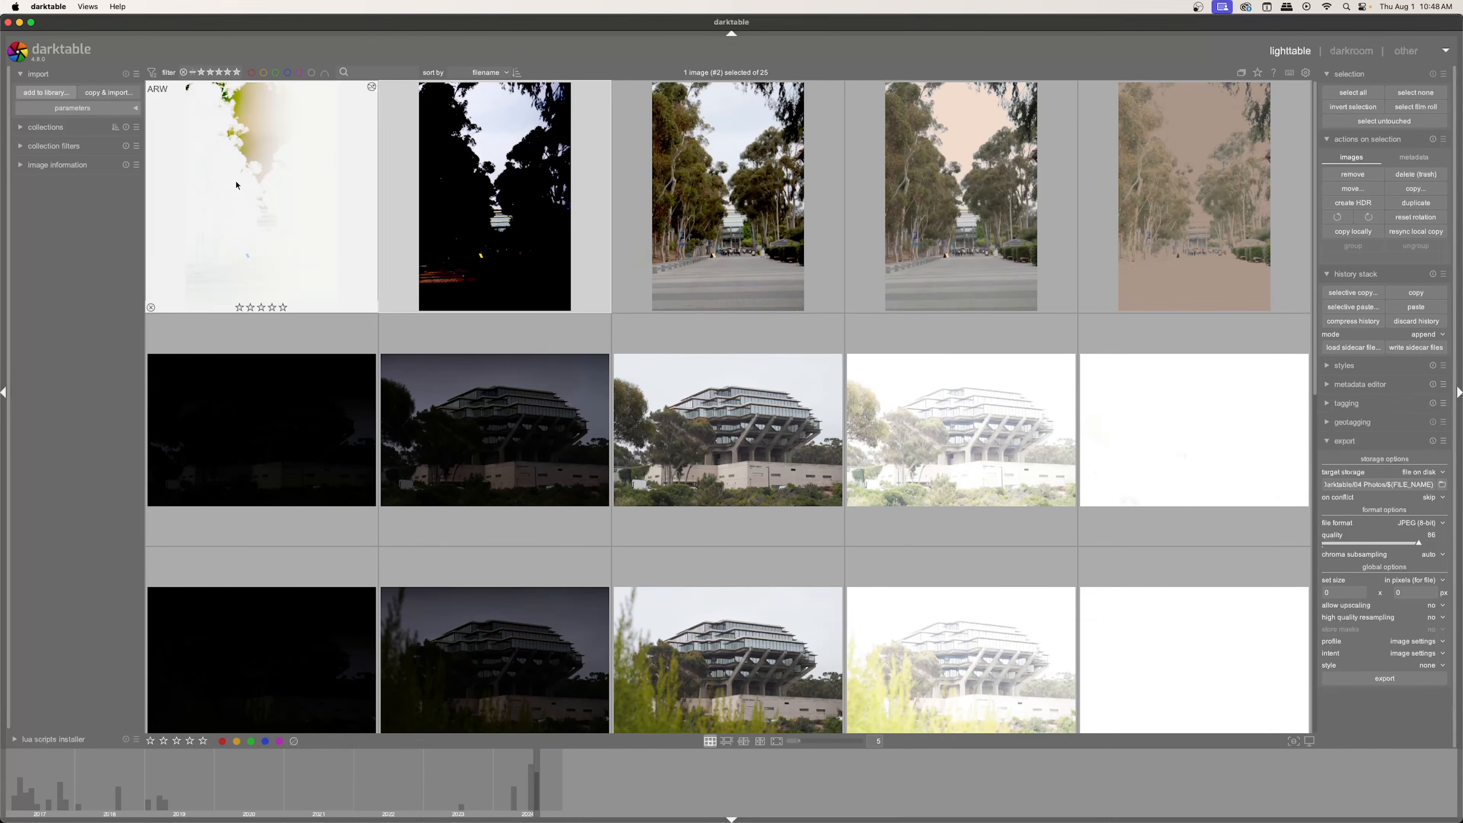
click(239, 193)
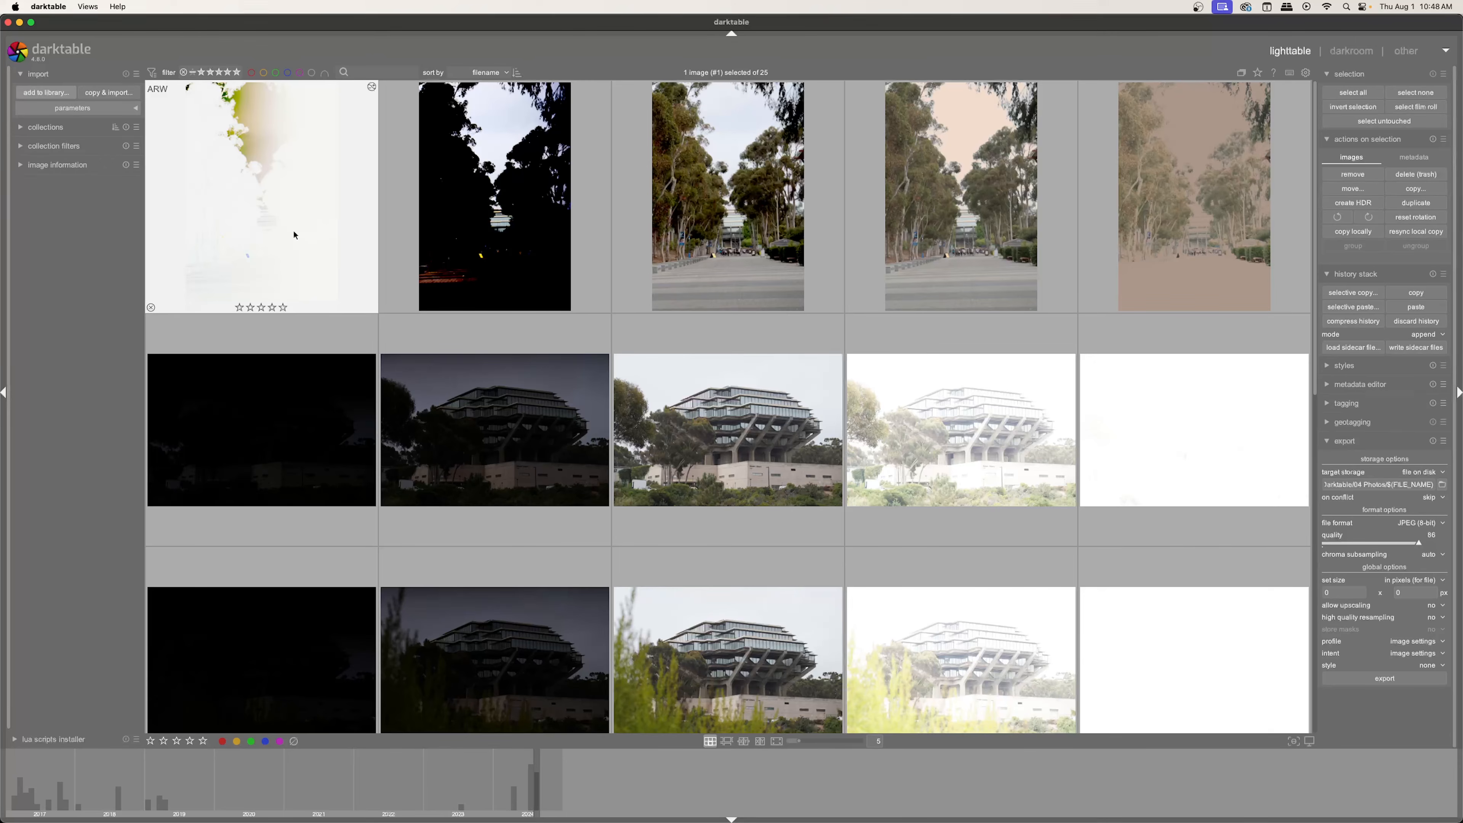
double_click(266, 223)
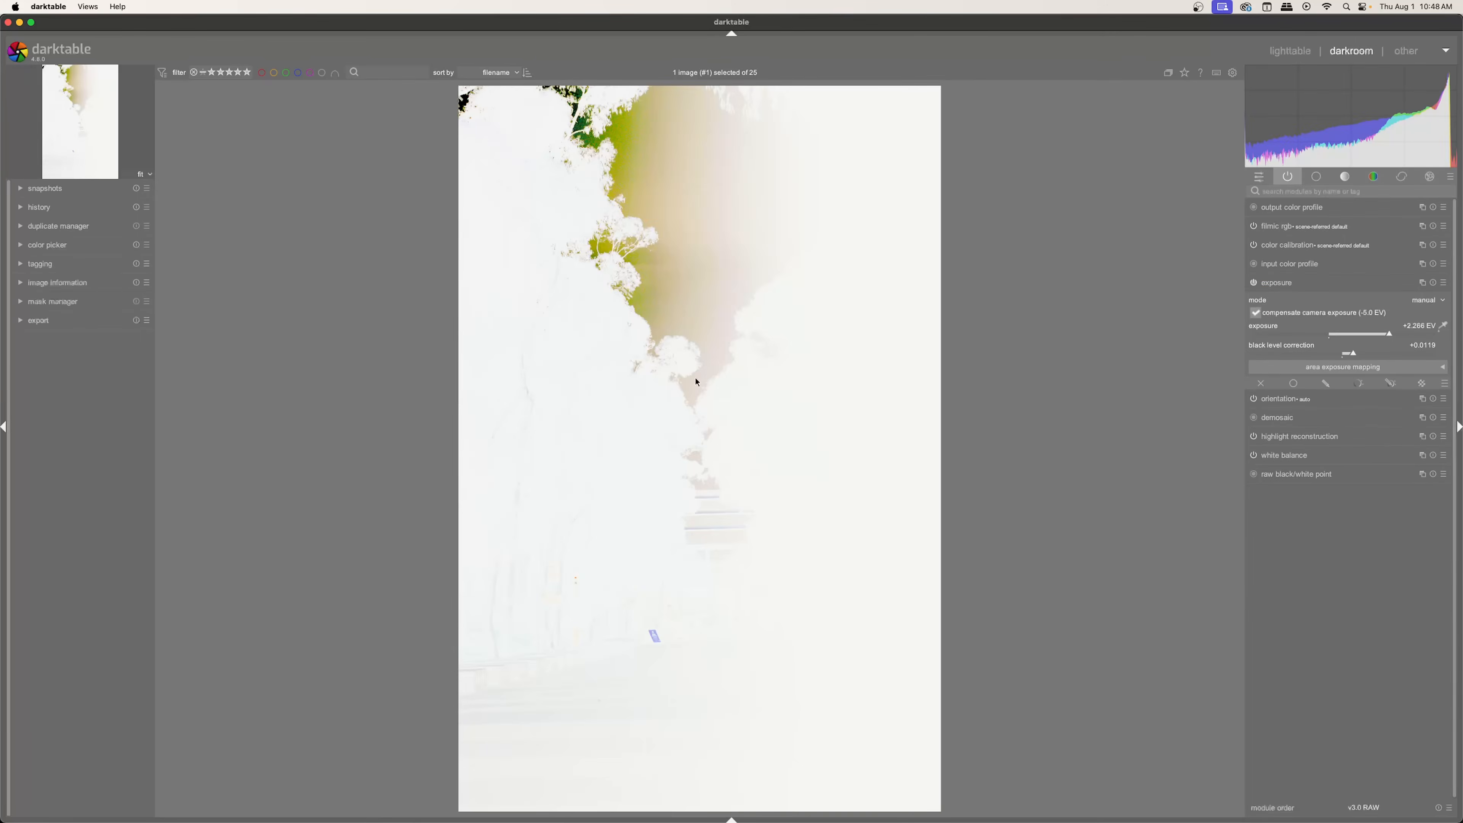
drag(1353, 354, 1347, 355)
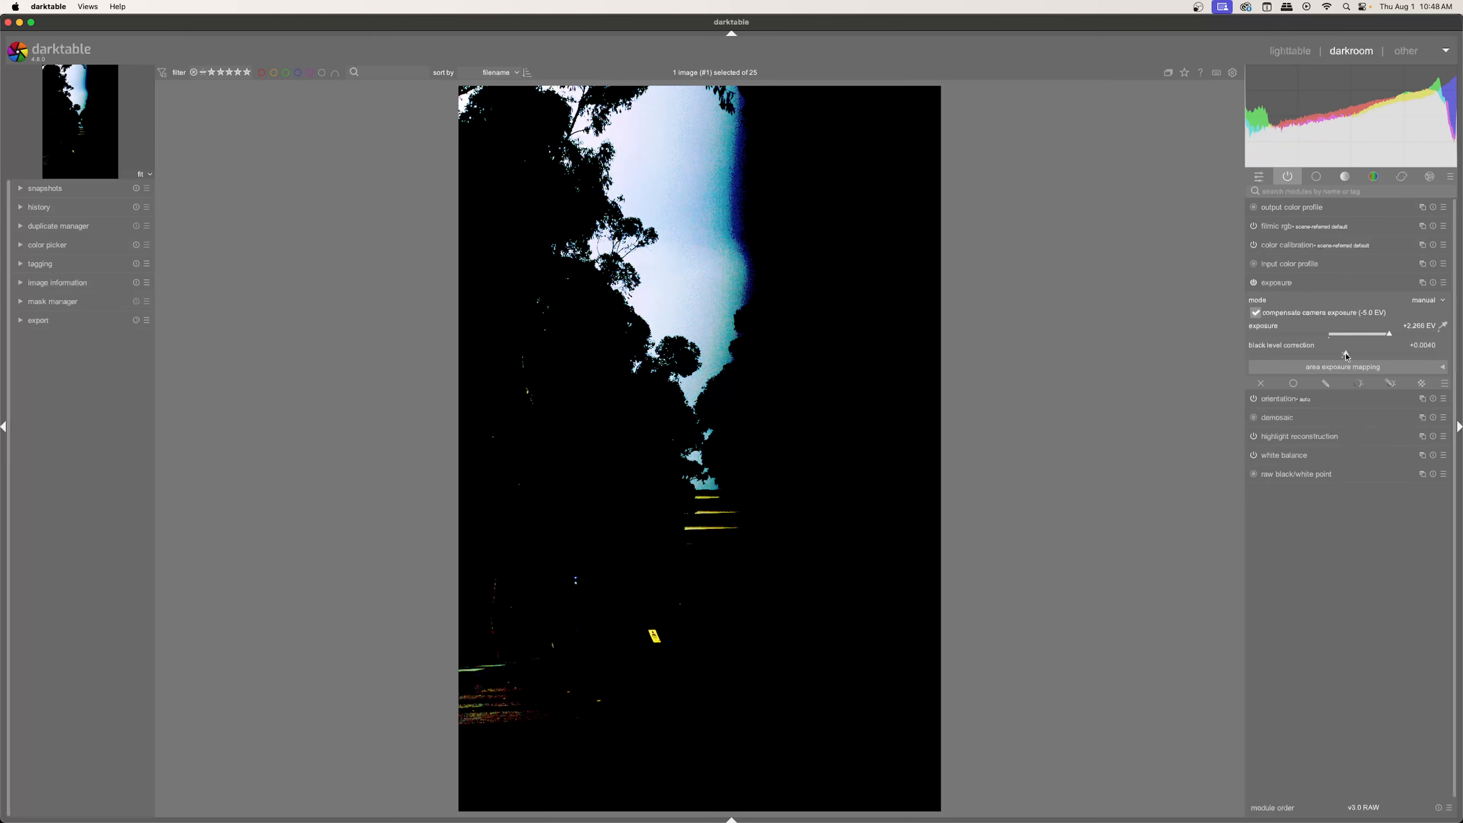
drag(1347, 356, 1344, 355)
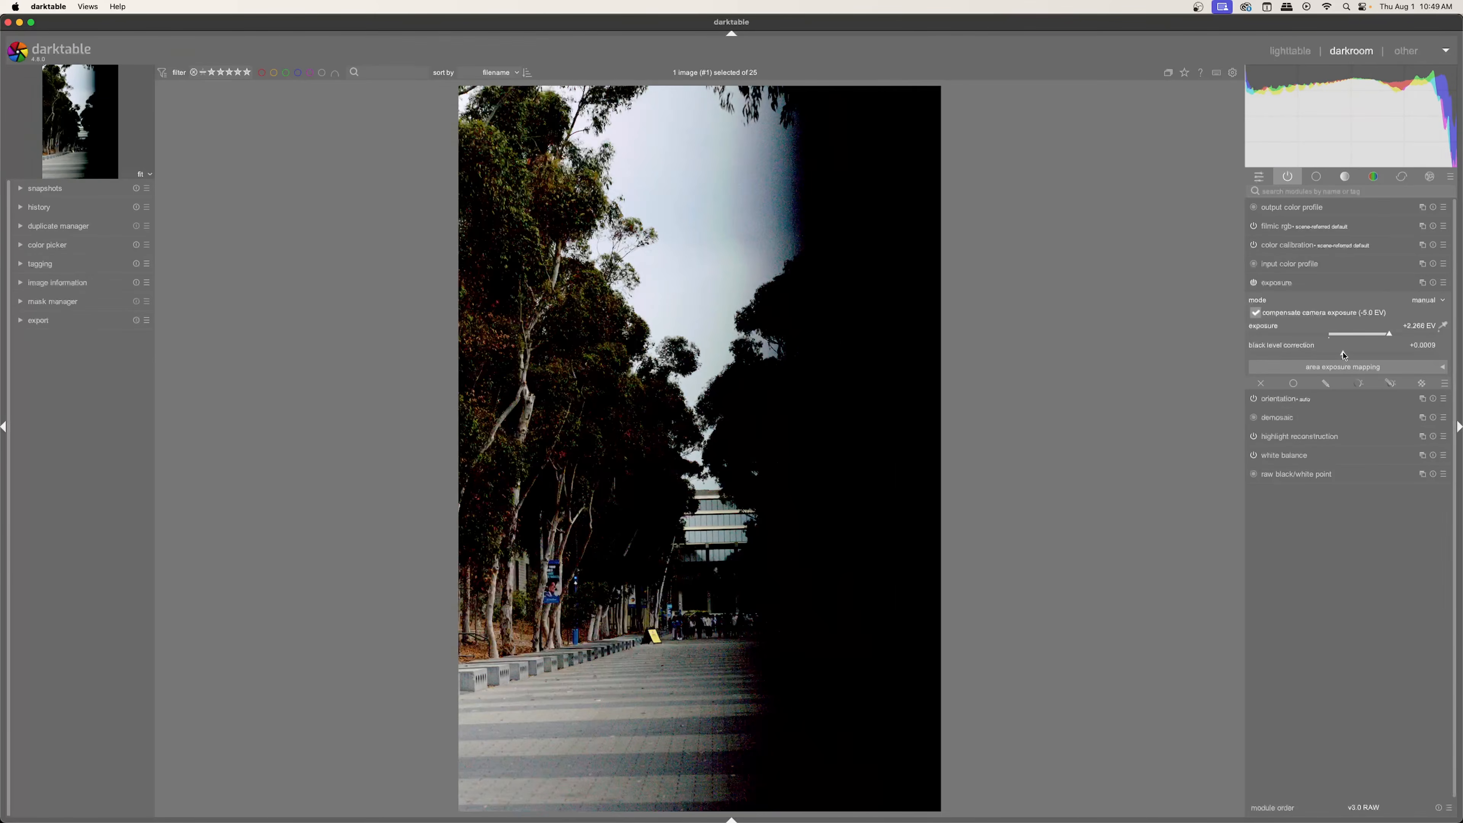